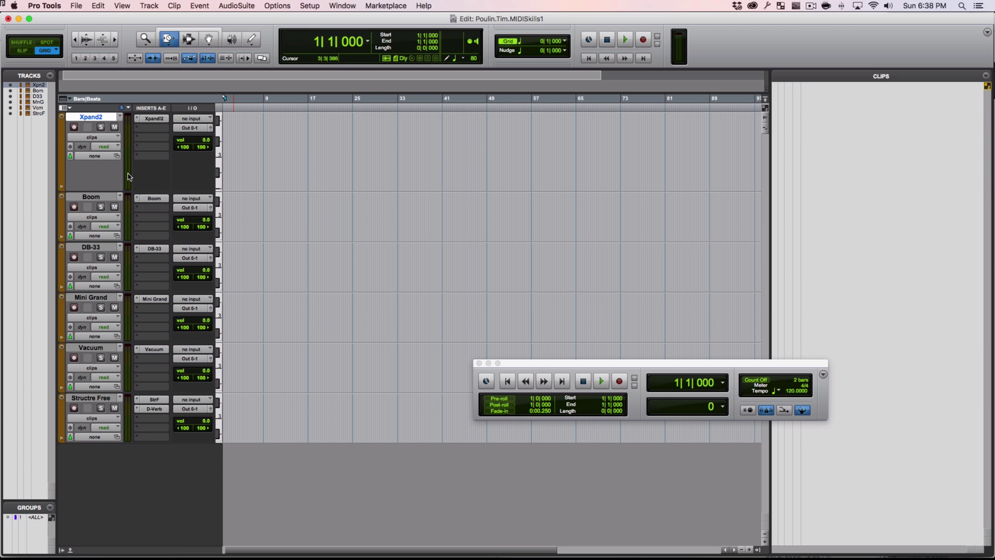
Open Xpand!2 on the Xpand2 track and load 003 Pad Layers > Steam Phaser+ into Part A.
left_click(151, 119)
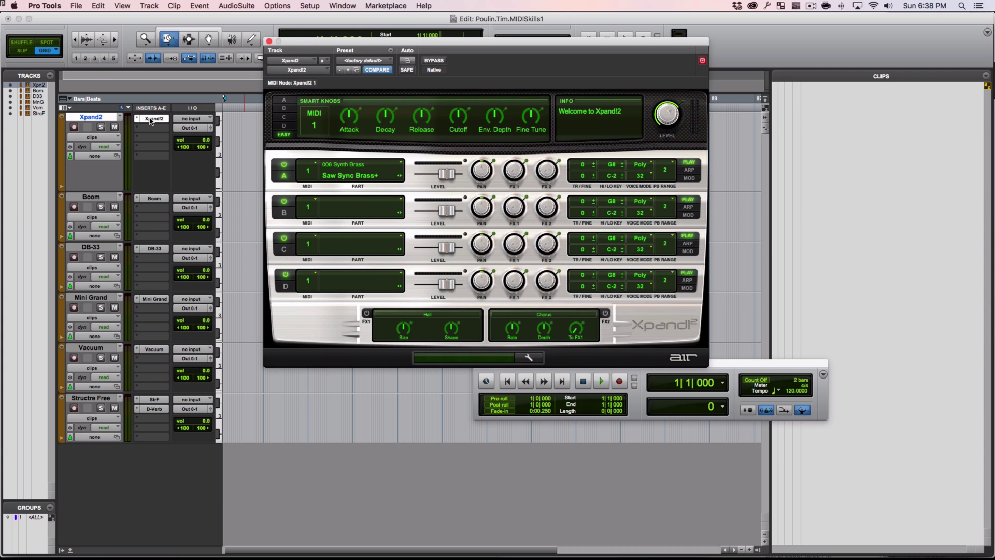
left_click_drag(382, 43, 376, 86)
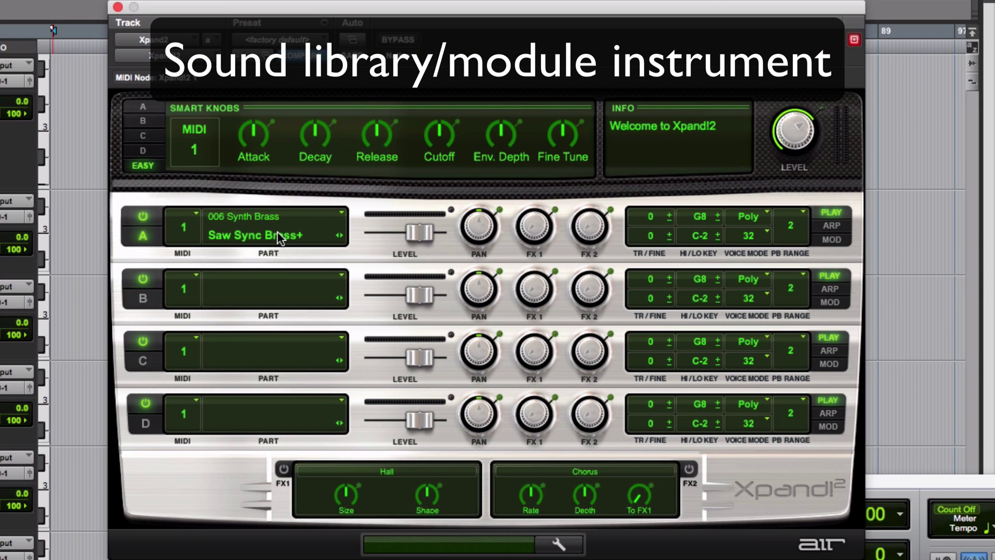
left_click(278, 231)
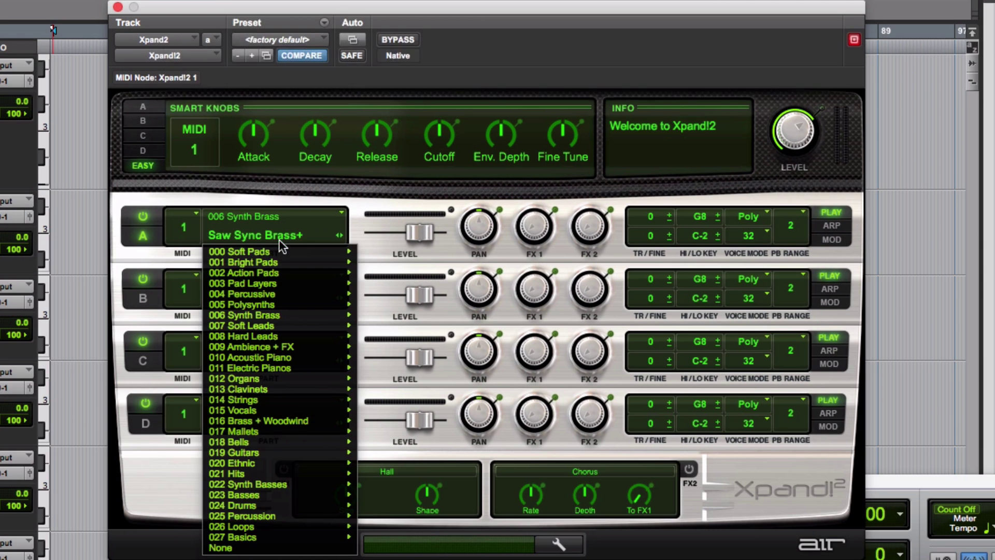
mouse_move(280, 253)
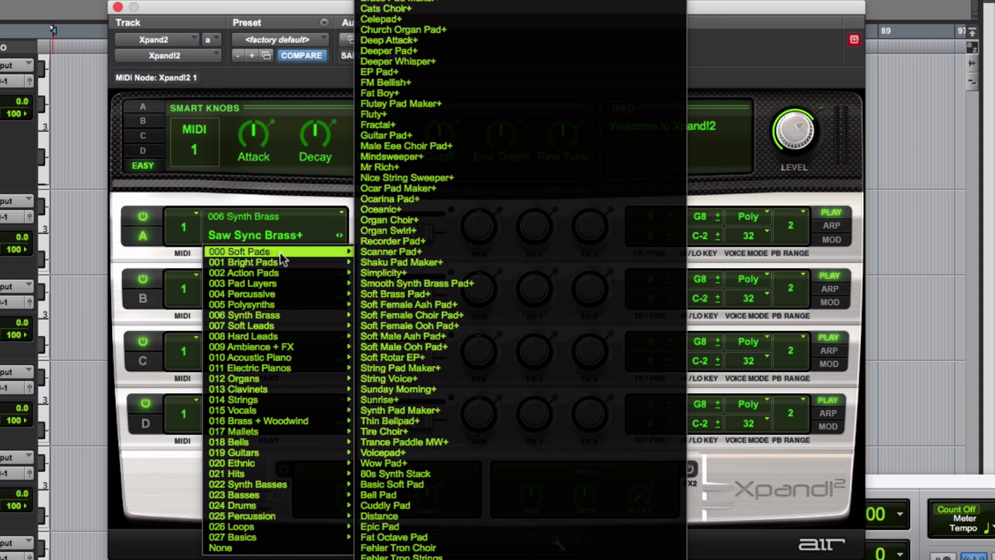
mouse_move(276, 272)
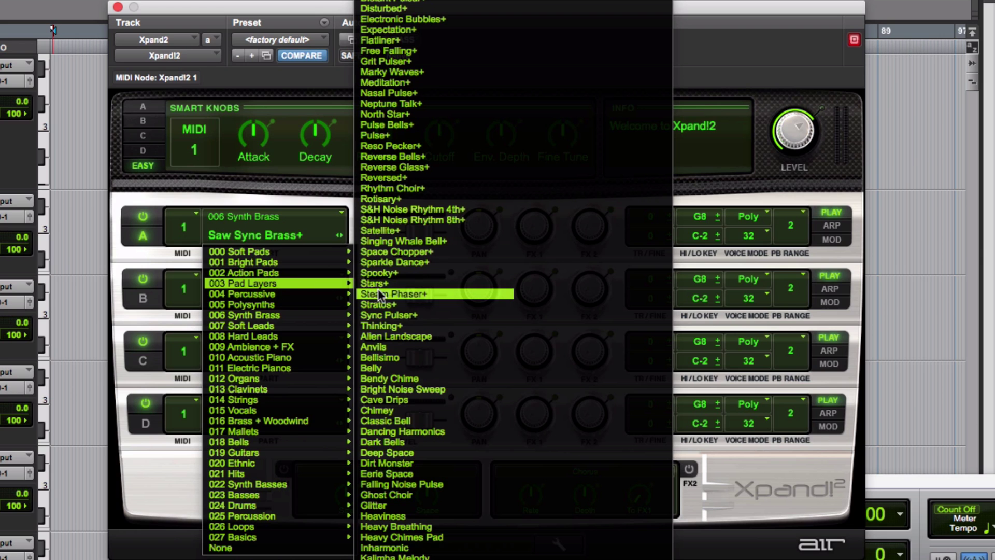
left_click(381, 294)
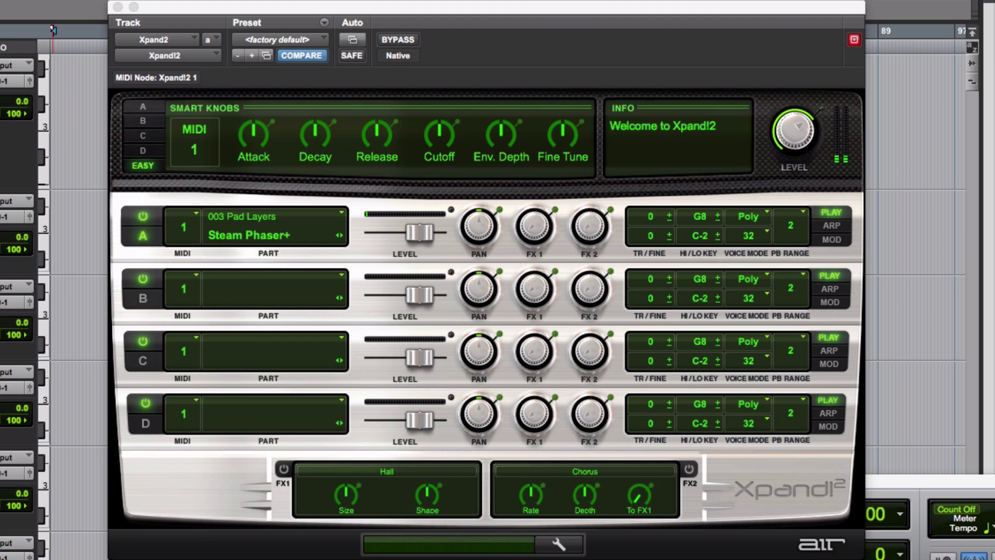
Load the Intensity+ ambience patch into Part A.
left_click(232, 236)
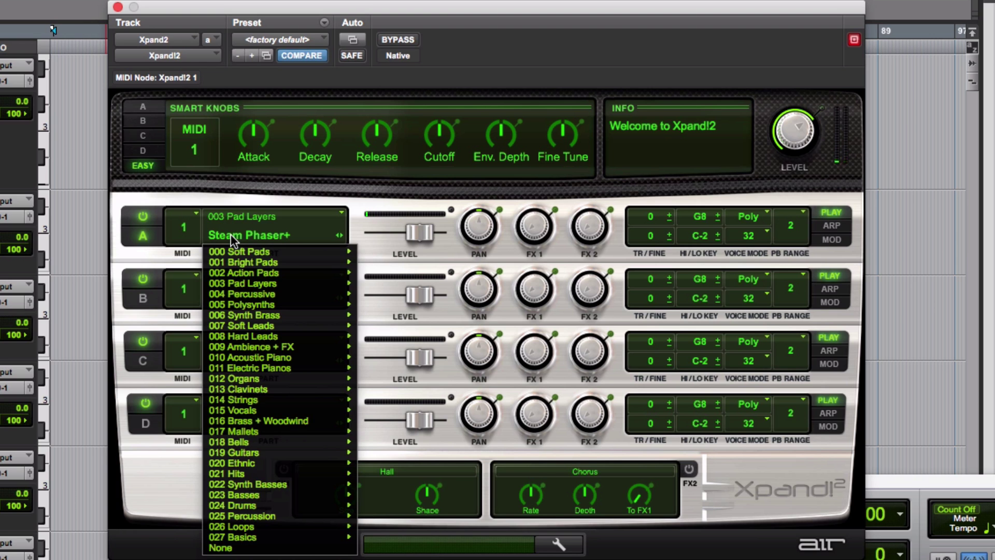
mouse_move(274, 345)
left_click(409, 355)
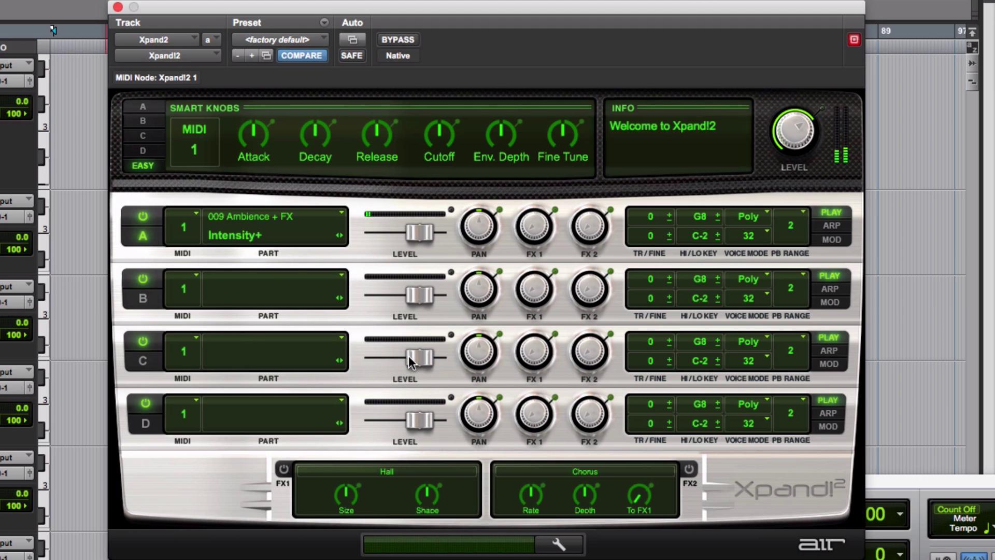
Switch Part A to the Bigger Legato Pad+ strings patch.
left_click(219, 233)
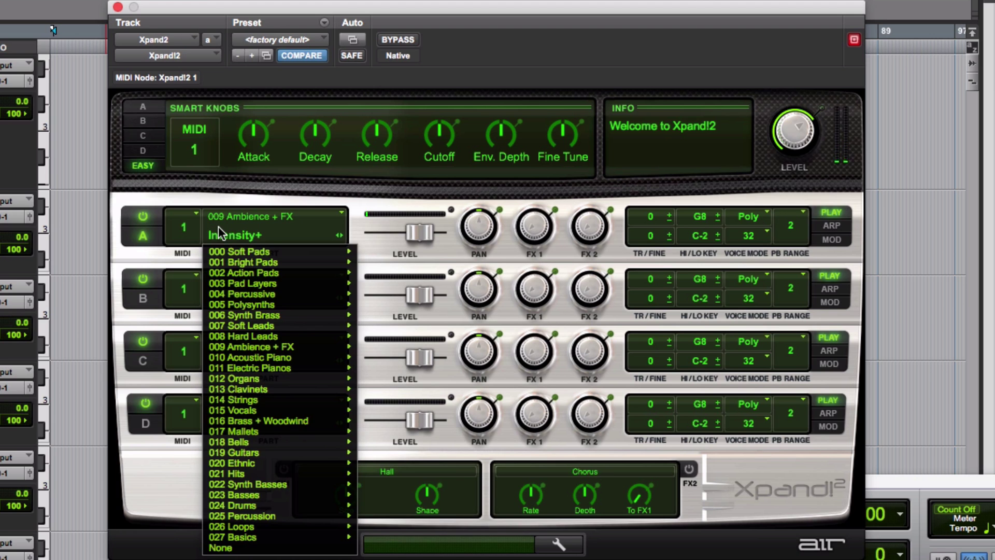
mouse_move(263, 381)
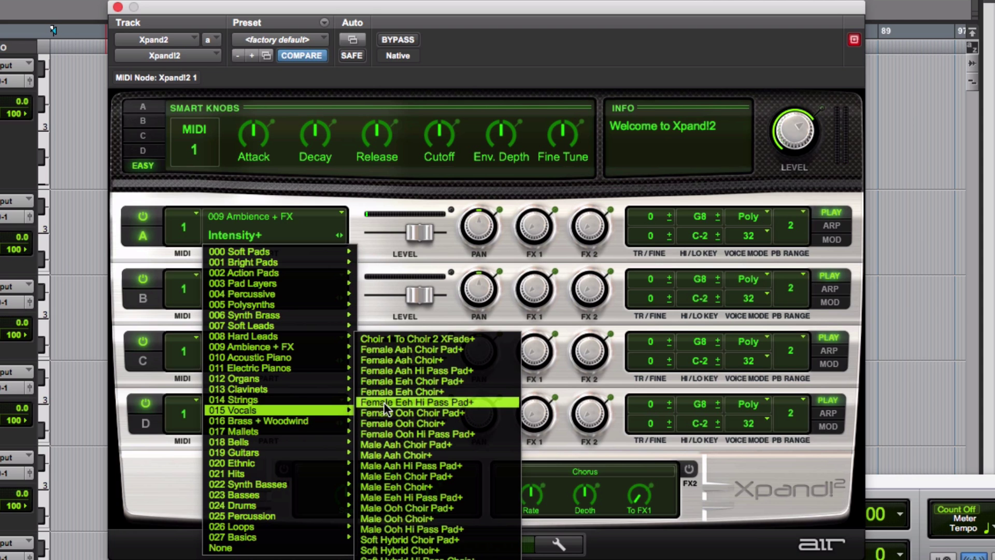
mouse_move(311, 400)
left_click(415, 475)
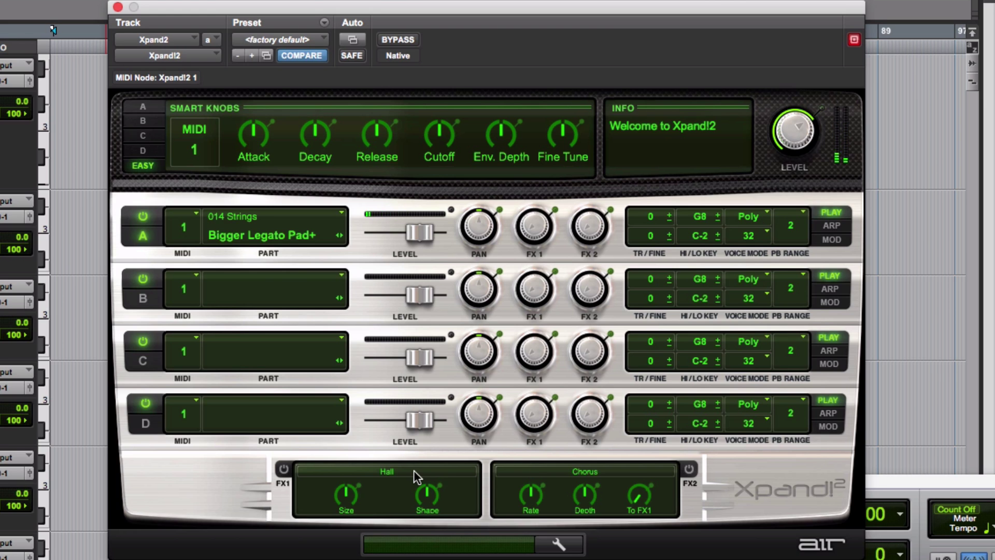
Load 023 Basses > Double Bass X2+ into Part A, then browse the categories again.
left_click(256, 234)
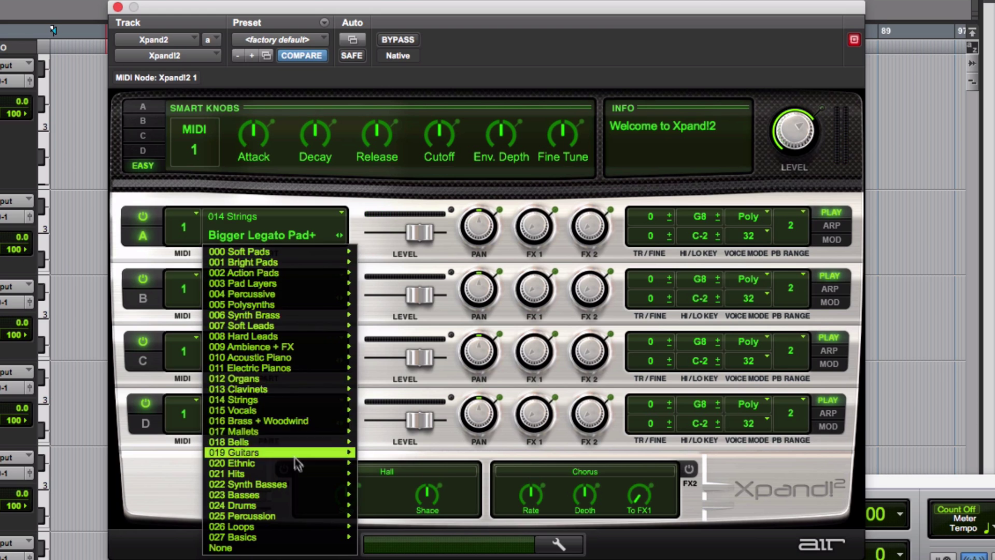
mouse_move(301, 495)
left_click(376, 497)
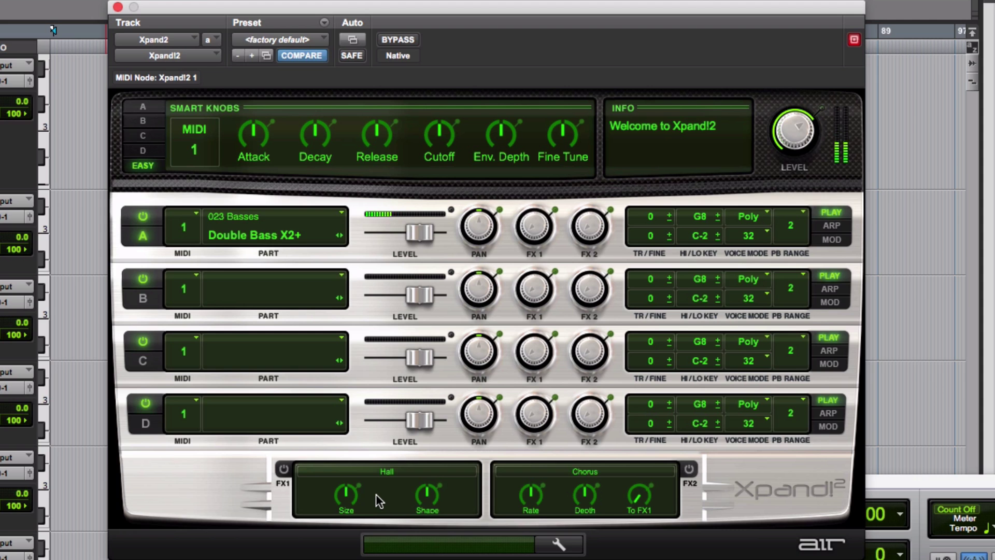
left_click(306, 239)
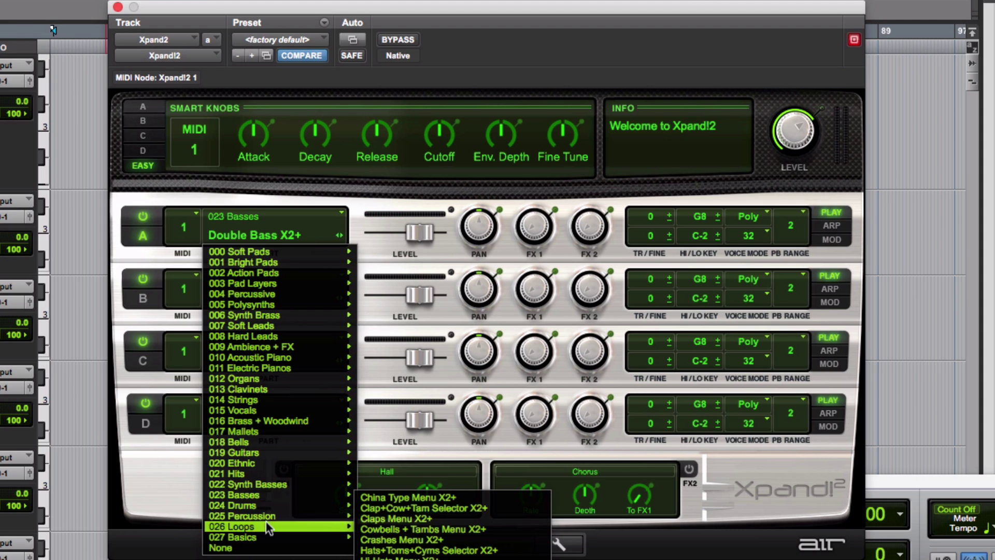
mouse_move(264, 506)
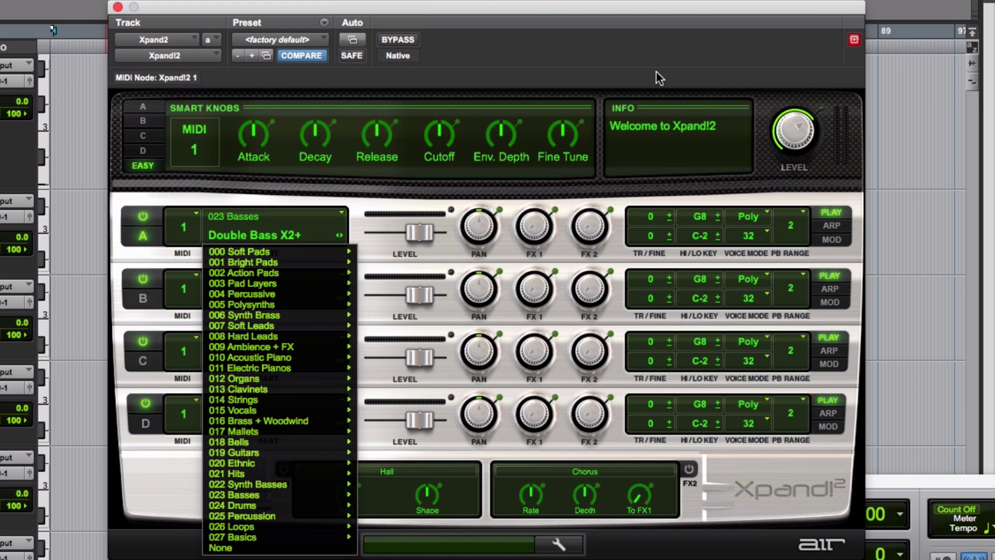
Dismiss the open patch list, then load 007 Soft Leads > Bright + Wide+ into Part B.
left_click(265, 217)
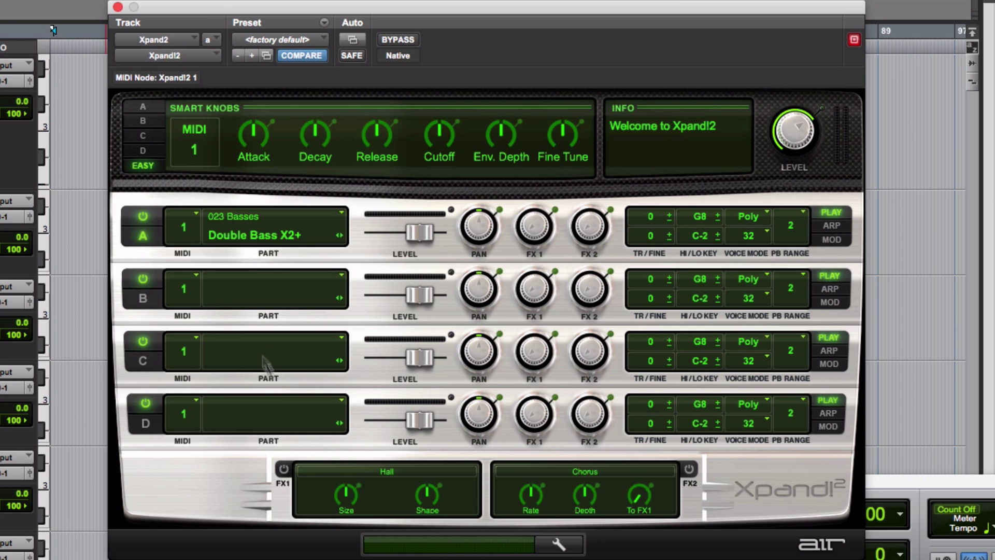
left_click(302, 291)
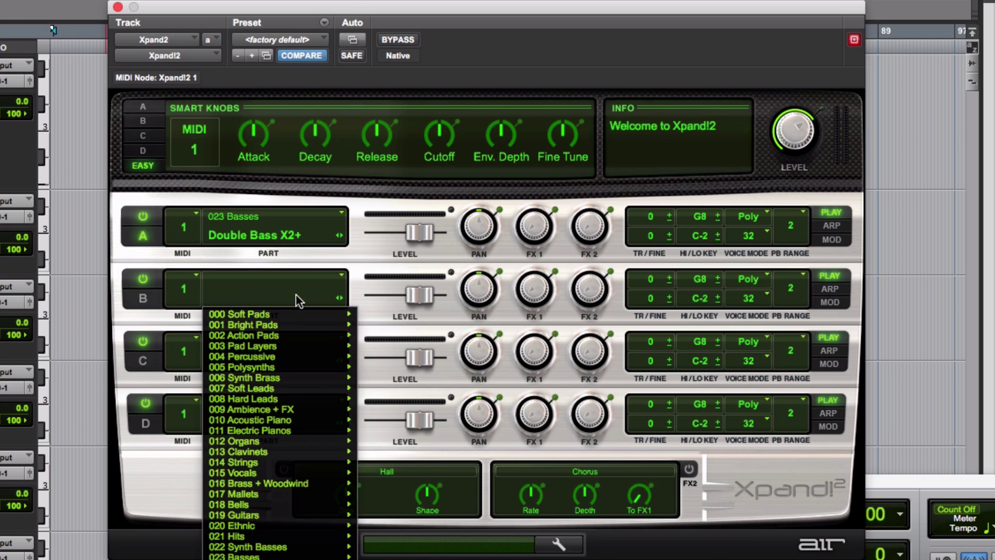
mouse_move(288, 387)
left_click(405, 392)
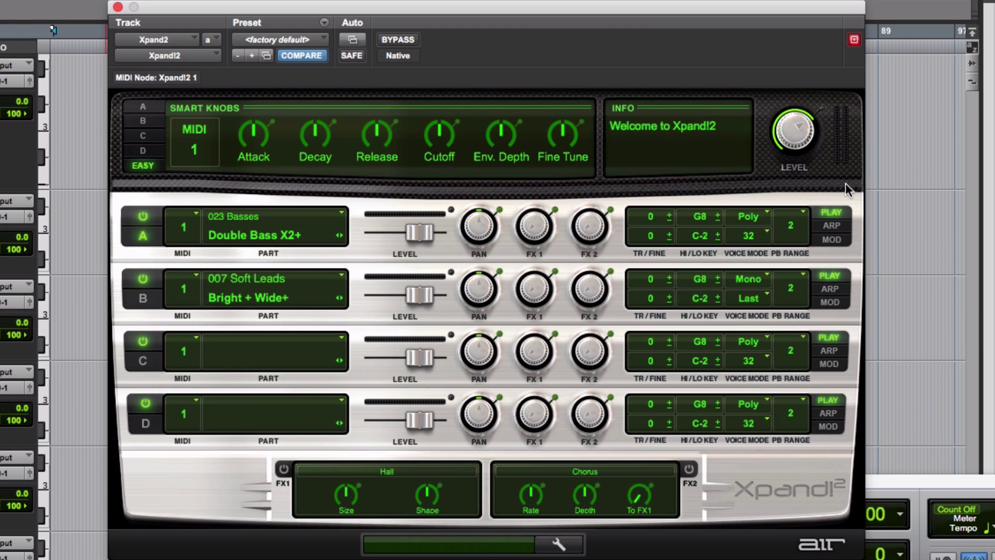
Turn Part B off, then run Part A's arpeggiator with latch and switch it off again.
left_click(145, 276)
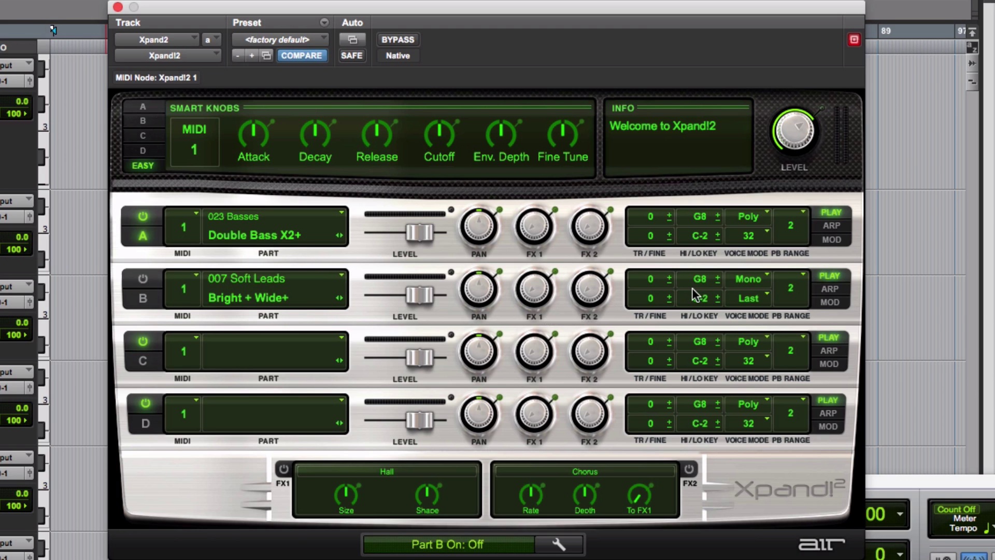
left_click(831, 226)
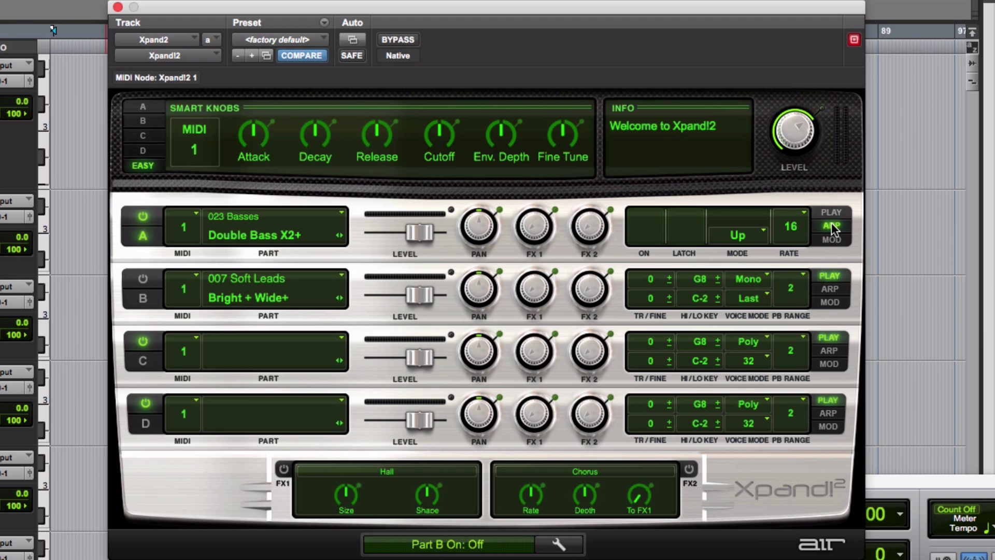
left_click(644, 233)
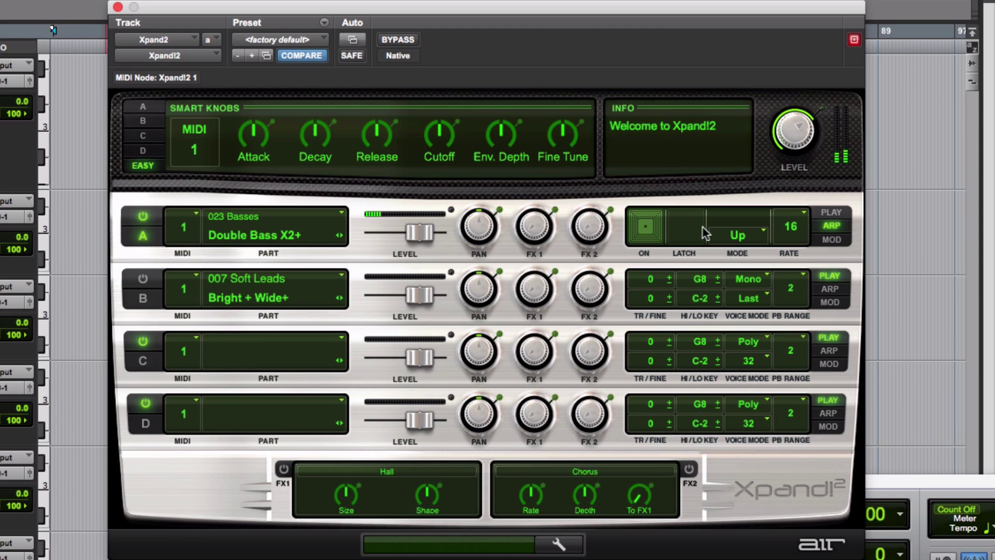
left_click(686, 237)
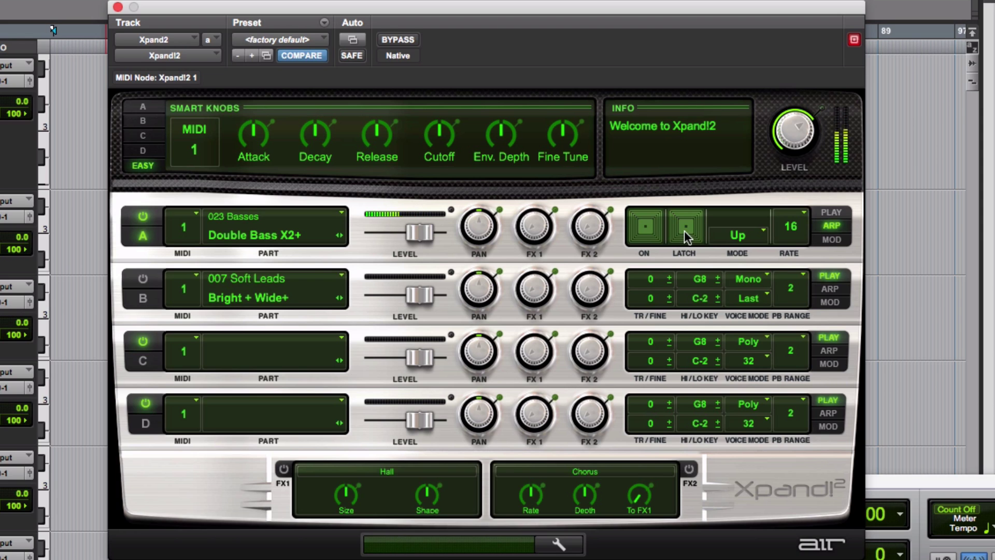
left_click(685, 230)
left_click(649, 226)
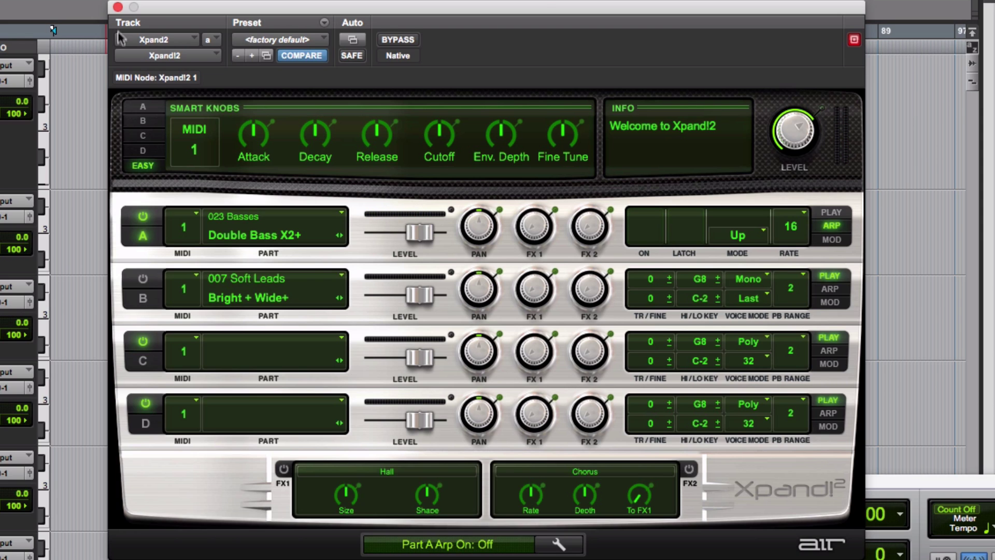
Move the Xpand!2 window aside and open Boom on the Boom track.
left_click_drag(534, 5, 599, 21)
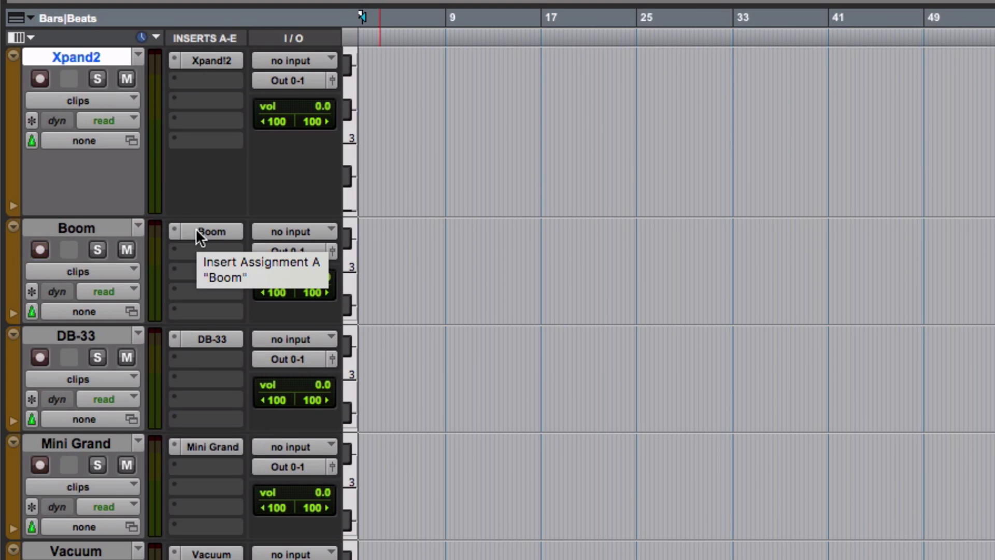
left_click(197, 232)
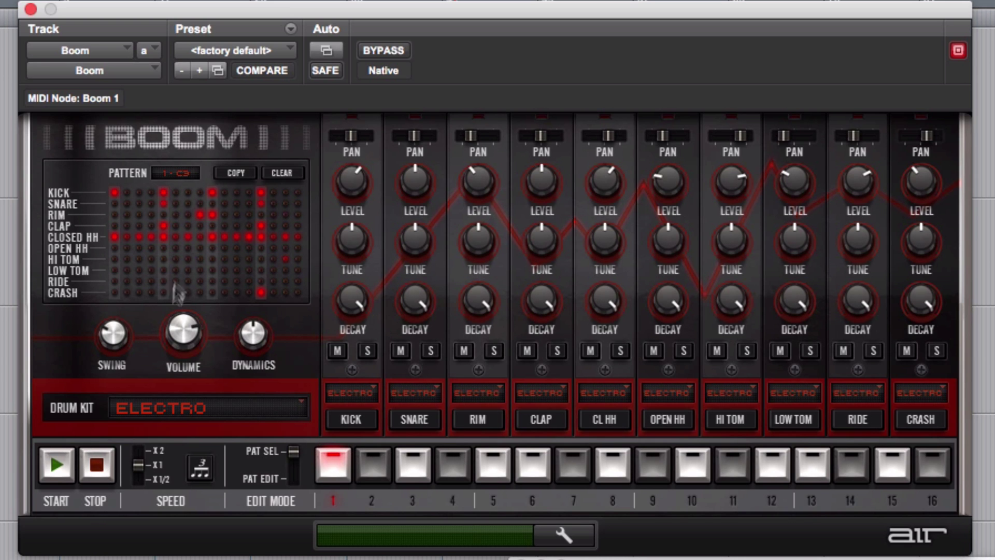
Play the Boom pattern and add kick hits on steps 2–3 and snare hits on steps 15–16.
left_click(57, 467)
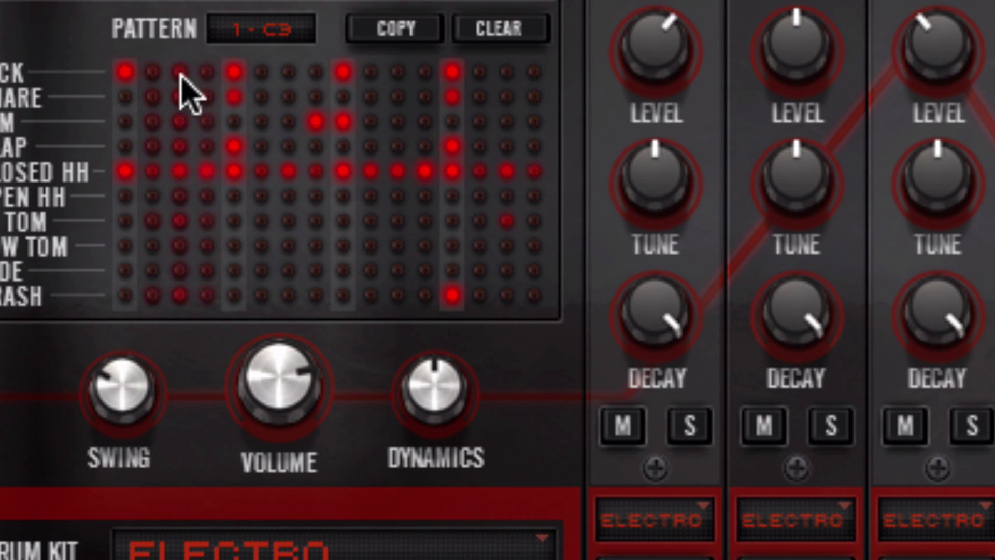
left_click(180, 72)
left_click(153, 73)
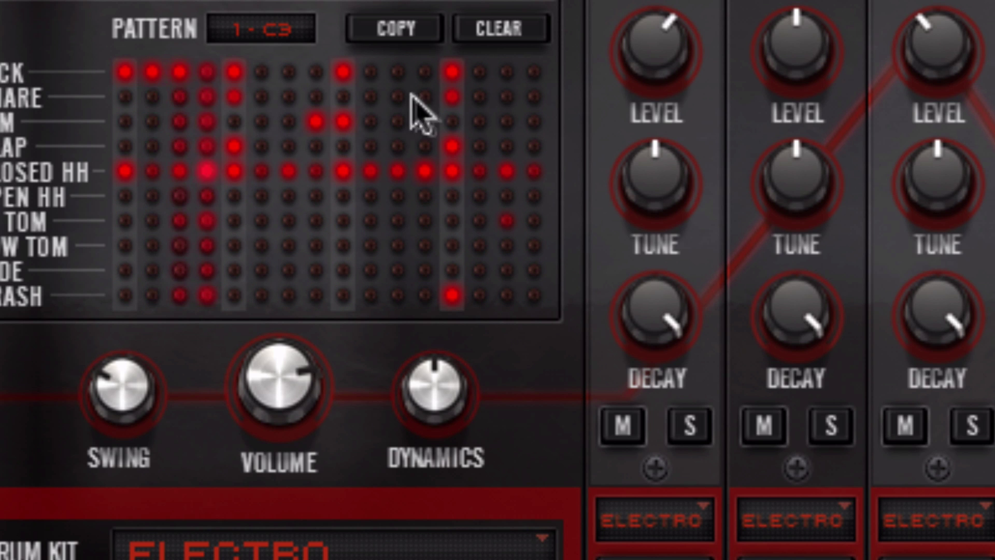
left_click(507, 220)
left_click(504, 222)
left_click(506, 96)
left_click(533, 97)
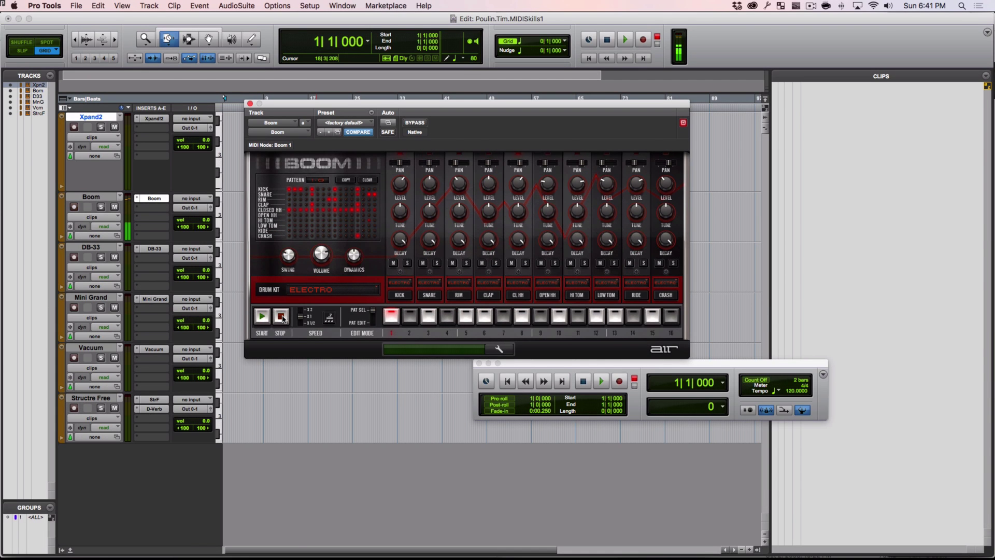
Stop playback and edit the kick line, adding hits on steps 1, 4, 7, 8 and 12.
left_click(281, 317)
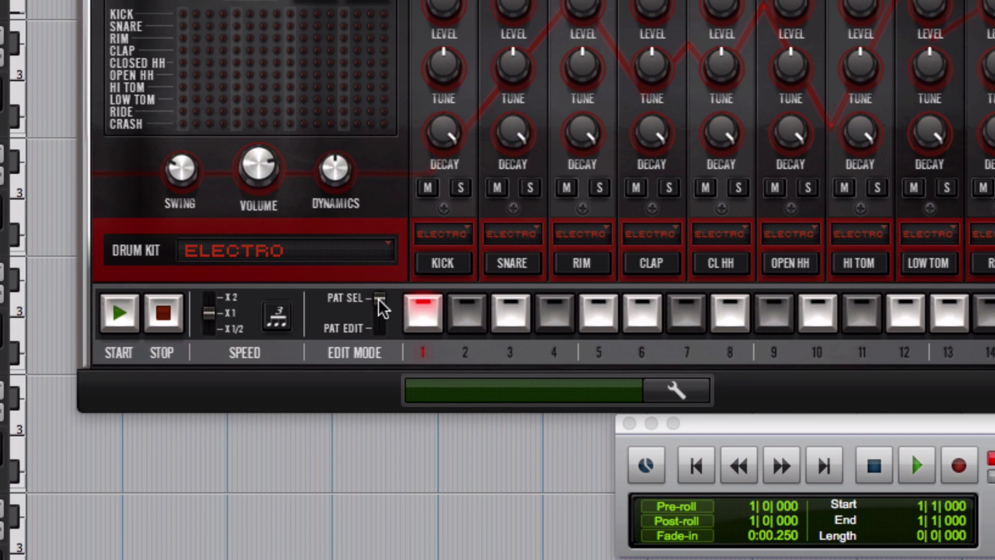
left_click(372, 314)
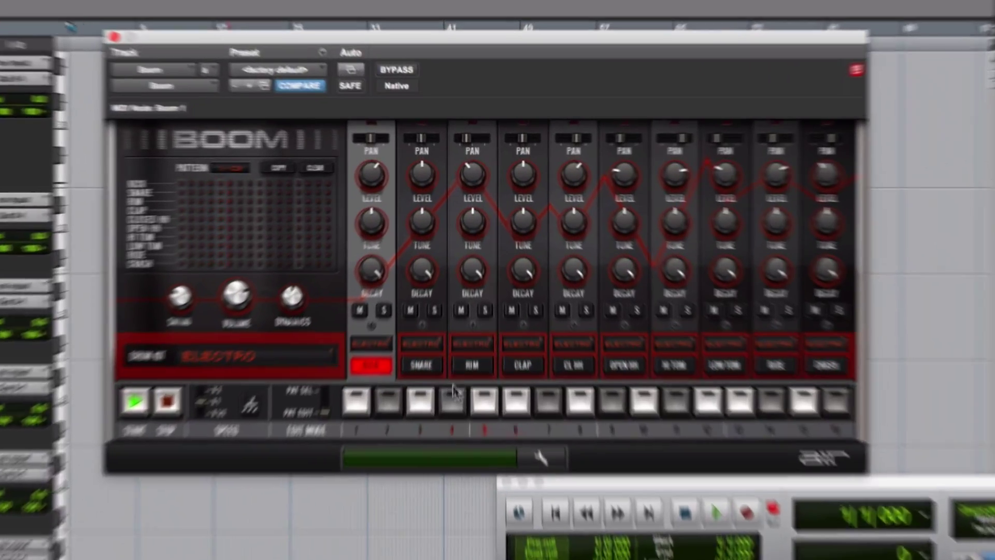
left_click(562, 314)
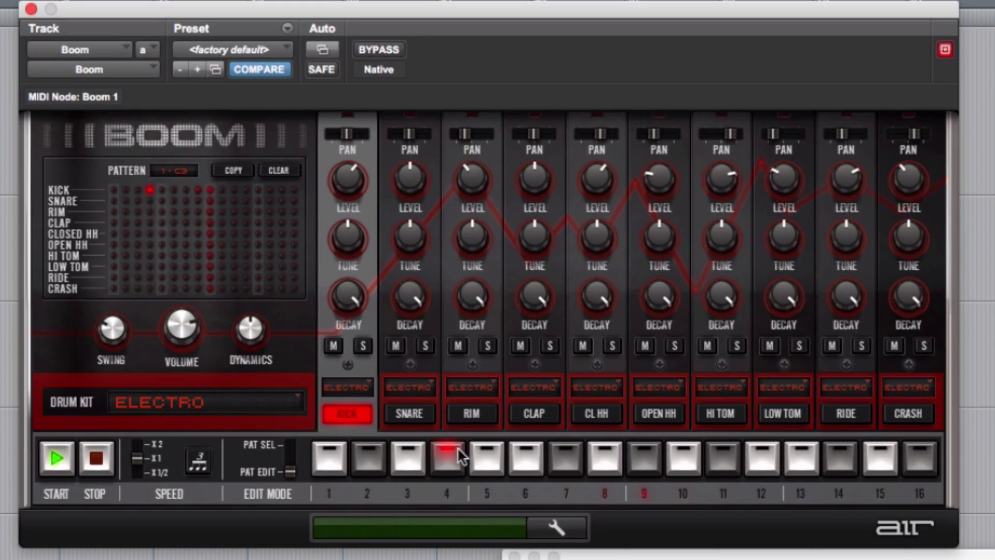
left_click(566, 458)
left_click(619, 460)
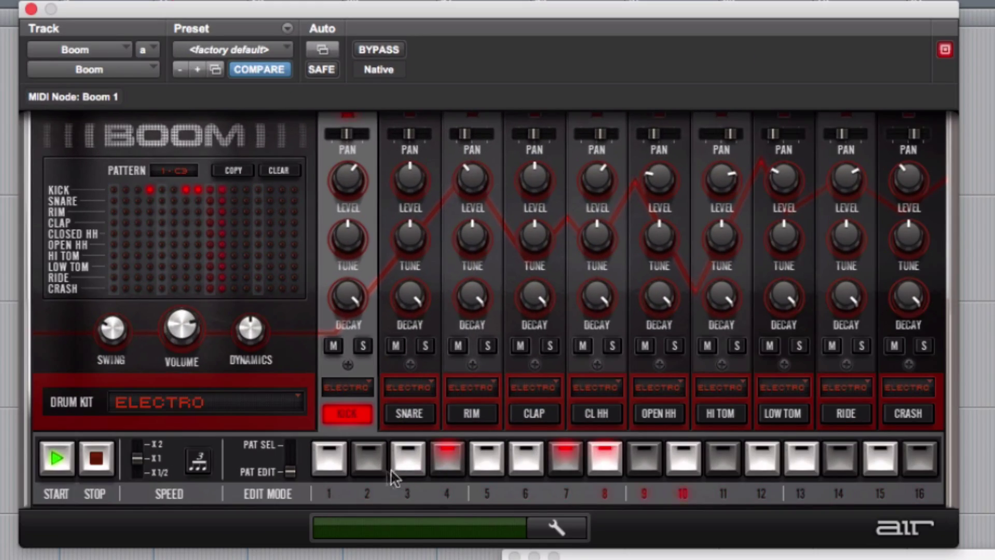
left_click(325, 464)
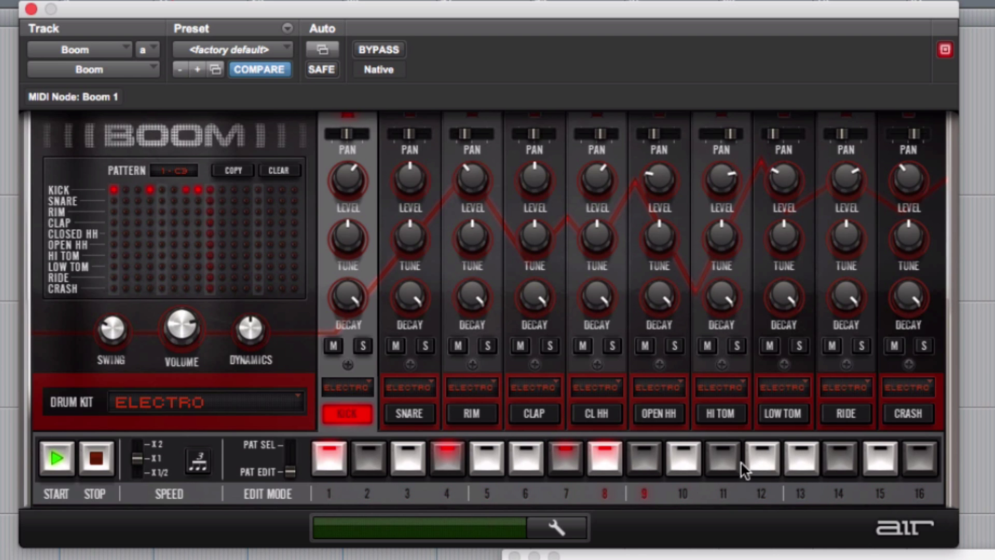
left_click(723, 461)
left_click(727, 453)
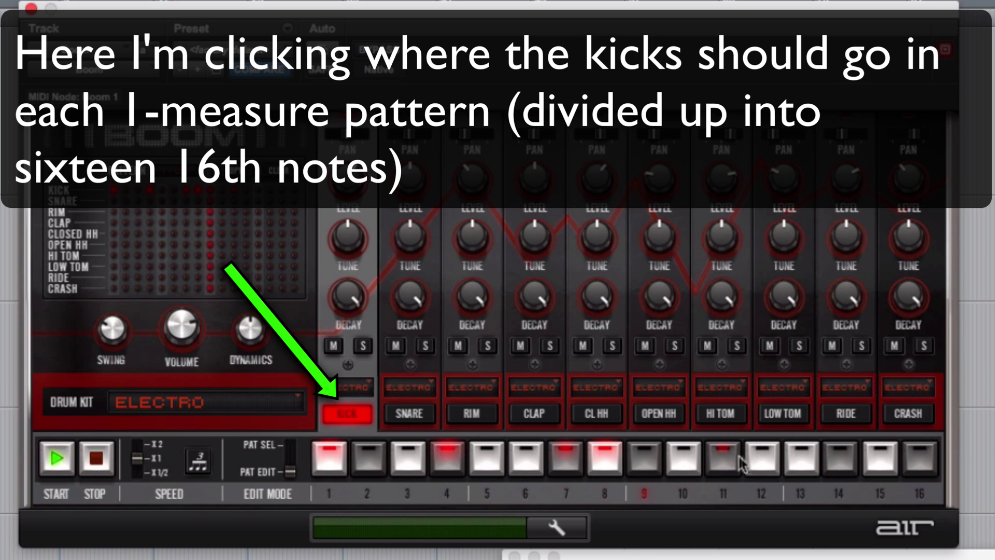
left_click(758, 460)
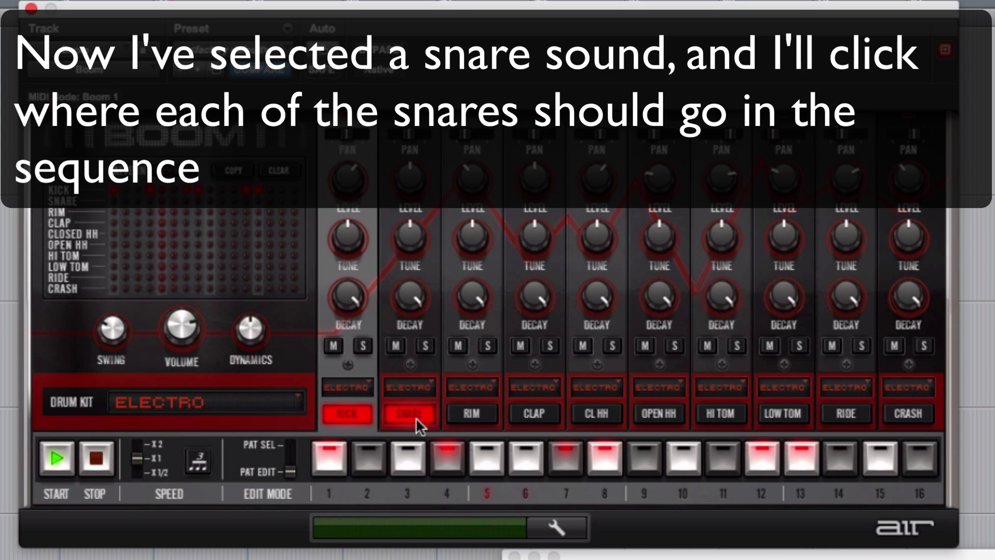
Add snare hits on steps 11 and 13.
left_click(415, 418)
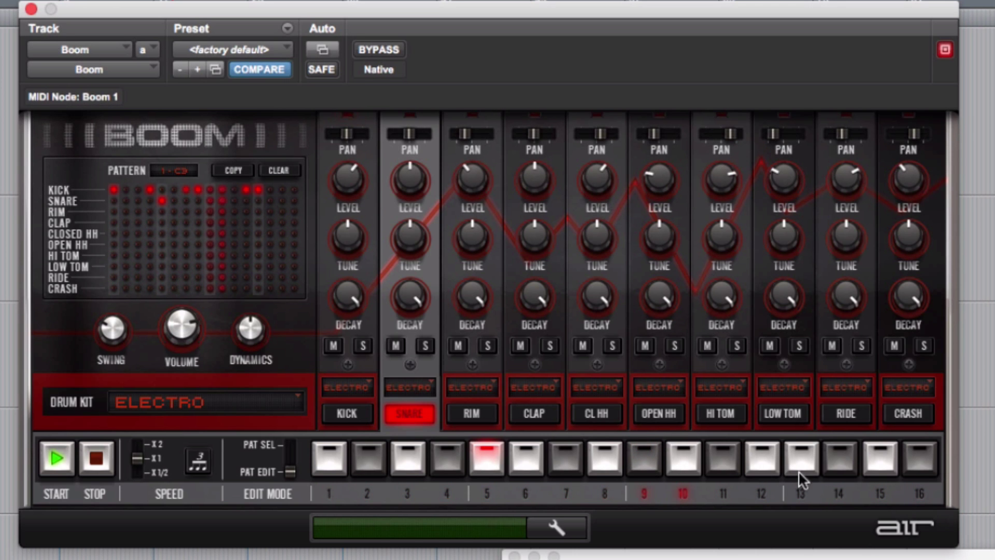
left_click(801, 467)
left_click(721, 456)
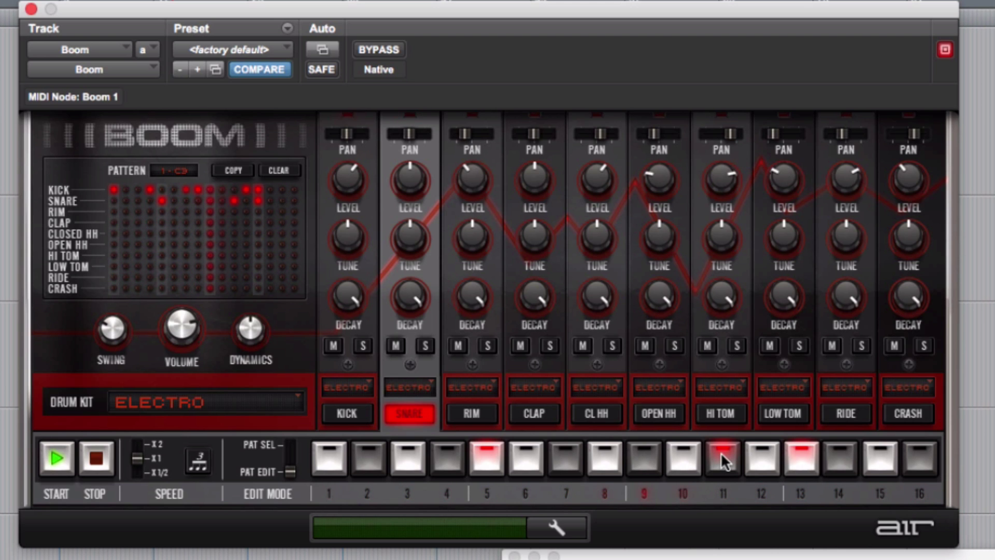
left_click(720, 452)
Add rim shots on steps 5, 6 and 8 and a clap on step 13.
left_click(456, 413)
left_click(486, 459)
left_click(527, 459)
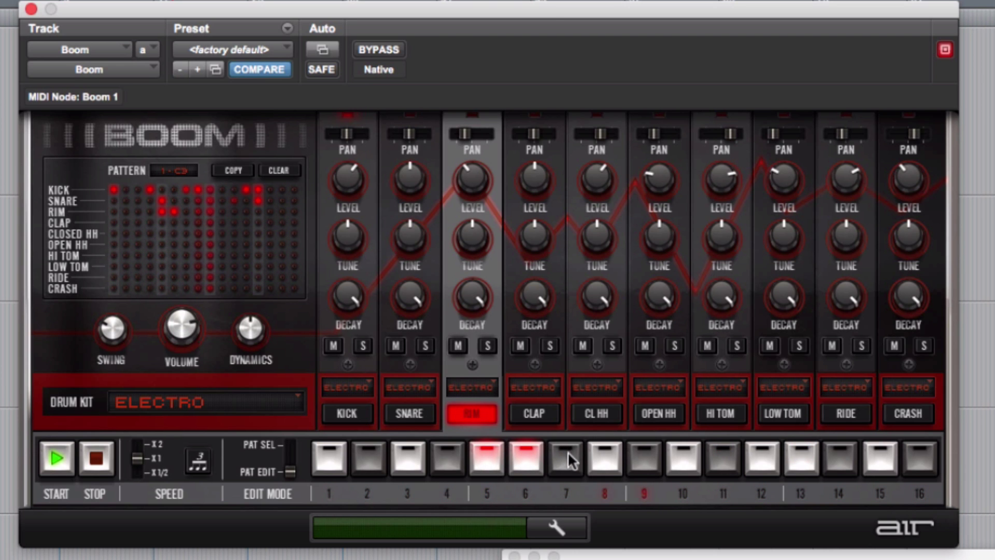
left_click(596, 457)
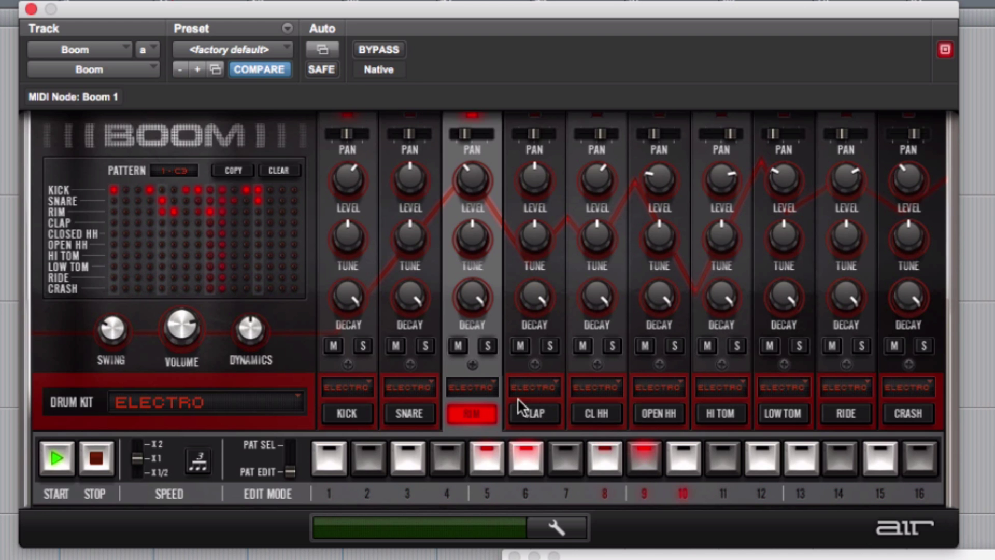
left_click(539, 415)
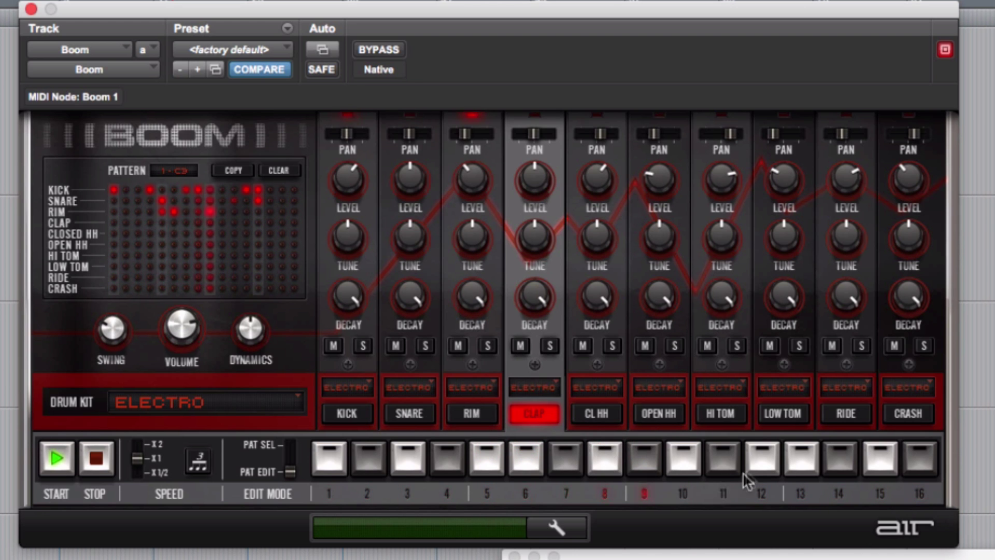
left_click(792, 460)
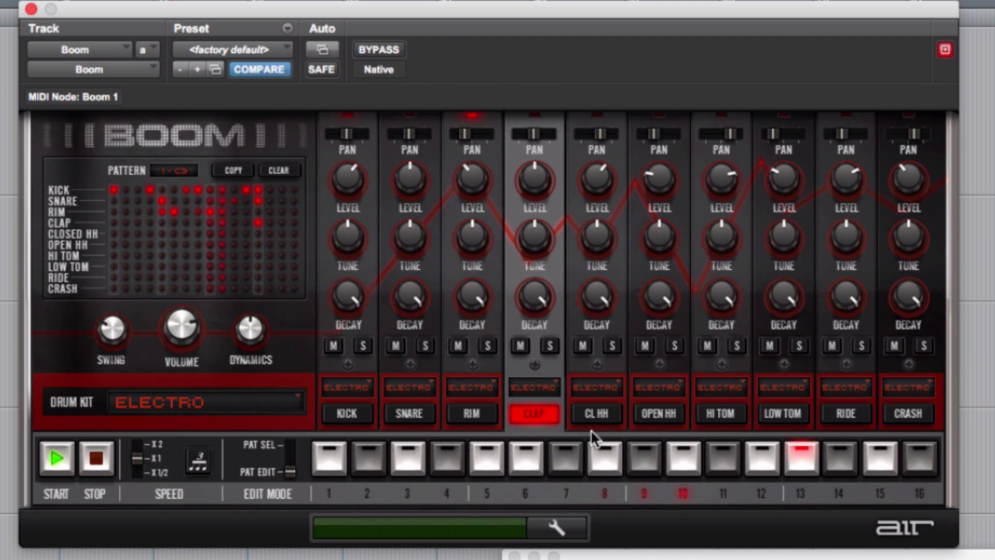
Stop the pattern and review each instrument's steps, from kick through open hi-hat.
left_click(595, 413)
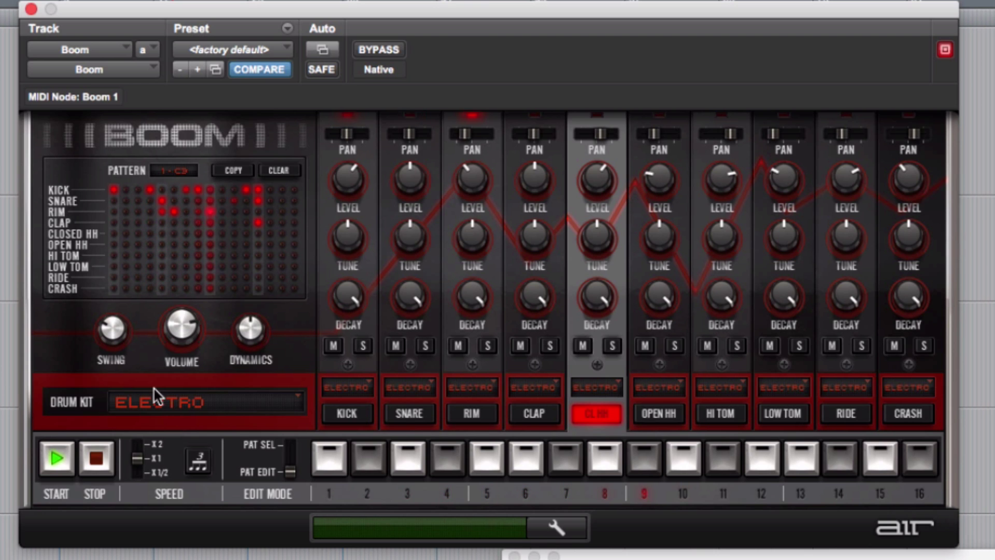
left_click(99, 470)
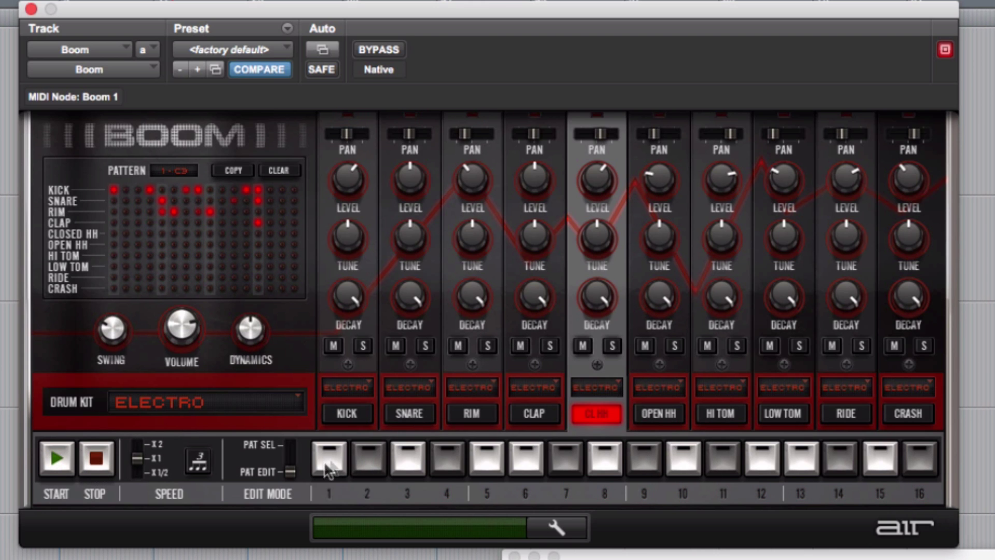
left_click(363, 414)
left_click(407, 414)
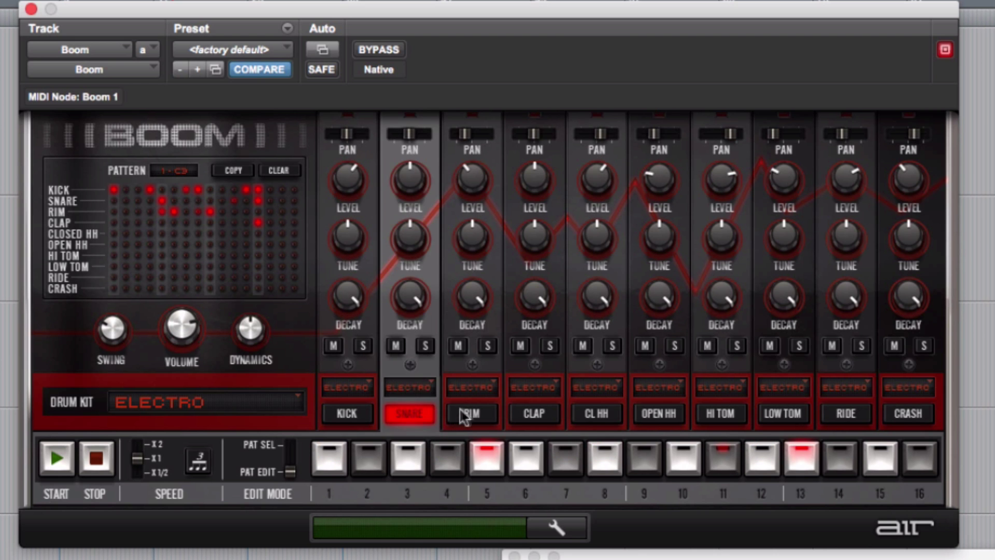
left_click(469, 413)
left_click(519, 415)
left_click(601, 412)
left_click(648, 410)
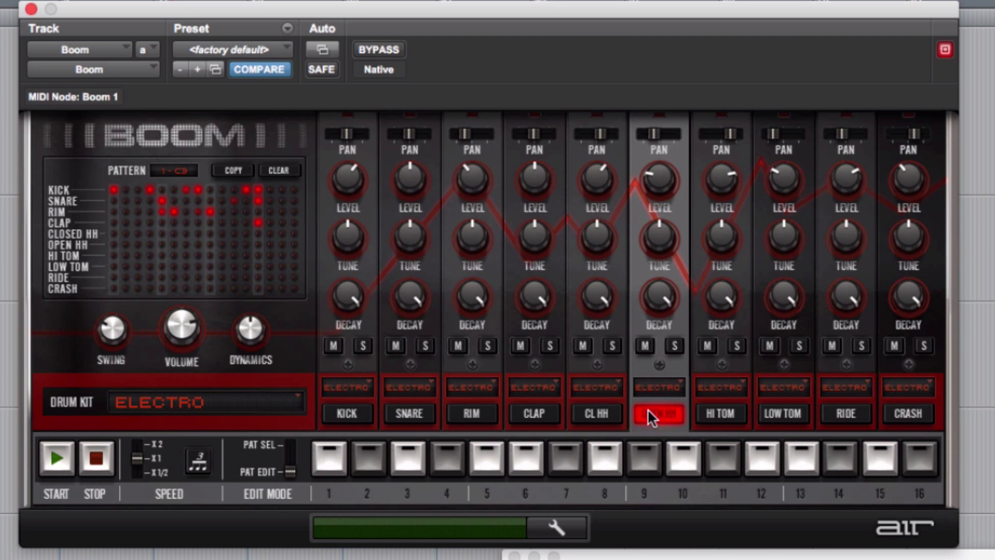
Add a high tom hit on step 10, then close the Boom window.
left_click(719, 412)
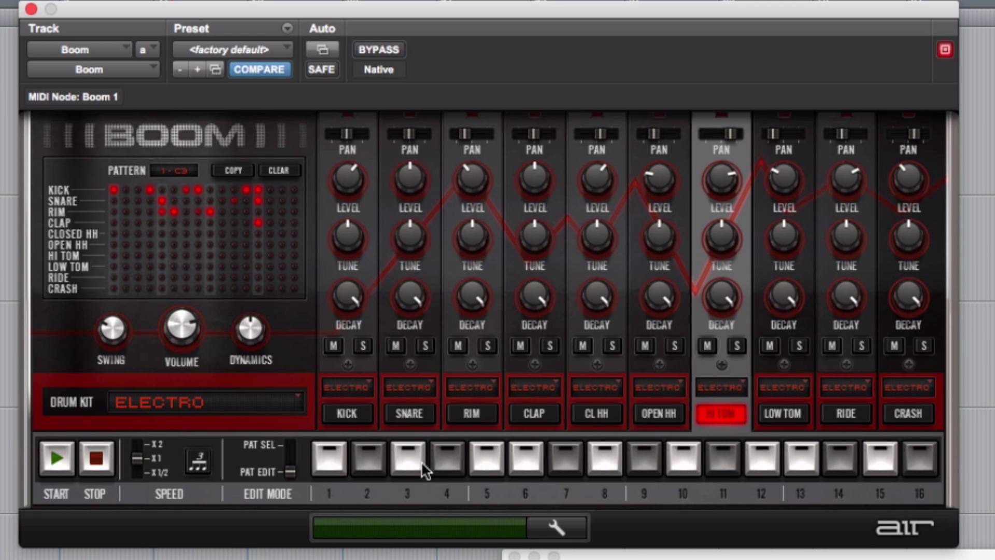
left_click(679, 461)
left_click_drag(126, 3, 178, 4)
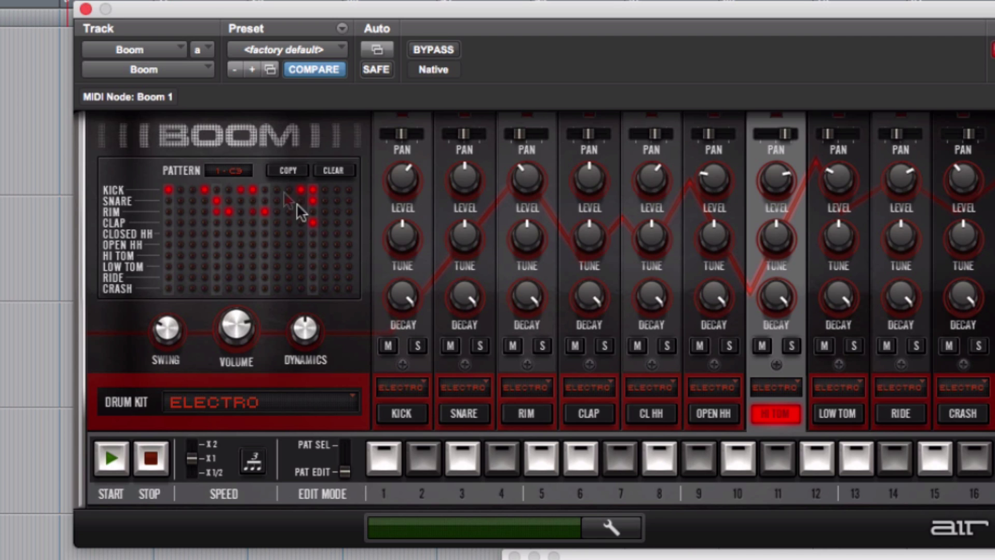
left_click(85, 9)
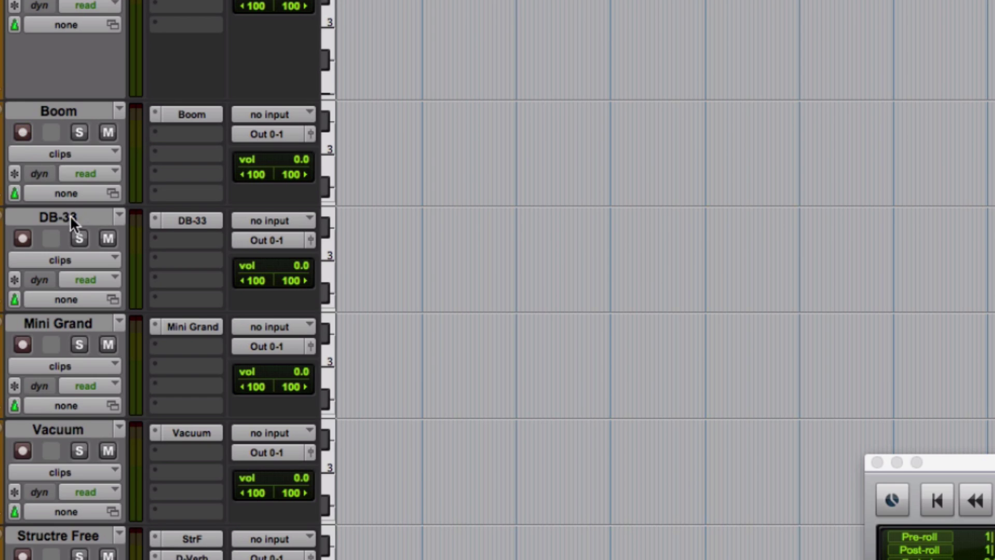
Select the DB-33 track and open its DB-33 organ plug-in.
left_click(70, 217)
left_click(176, 220)
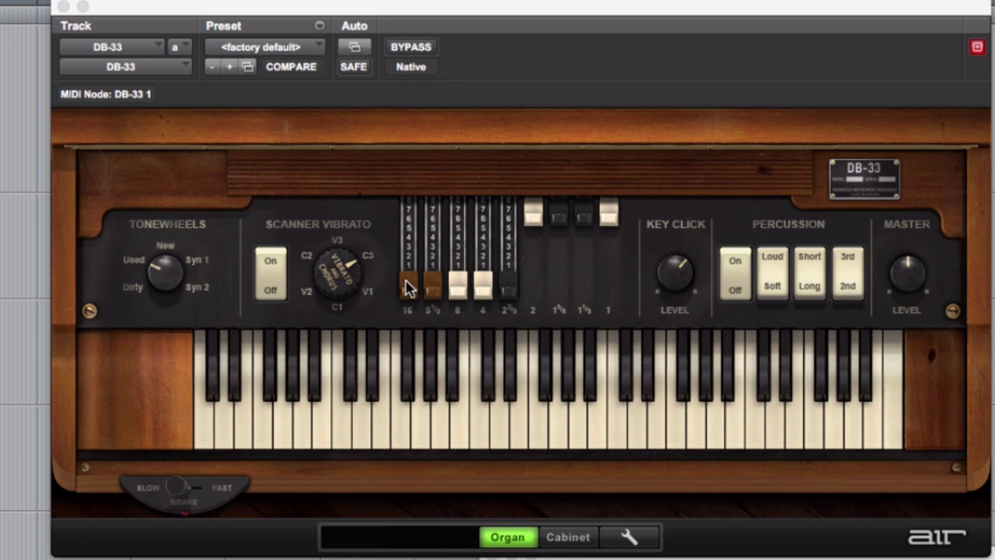
Set drawbars: 16' to 7, 2' to 8, 1 3/5' to 7, and 1' to 3.
left_click_drag(406, 280, 405, 278)
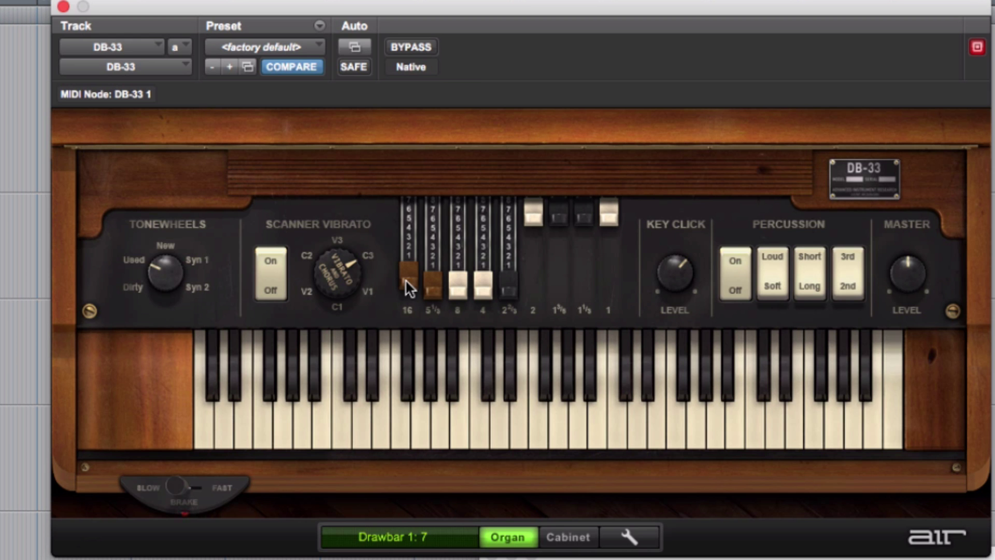
left_click_drag(533, 226, 533, 286)
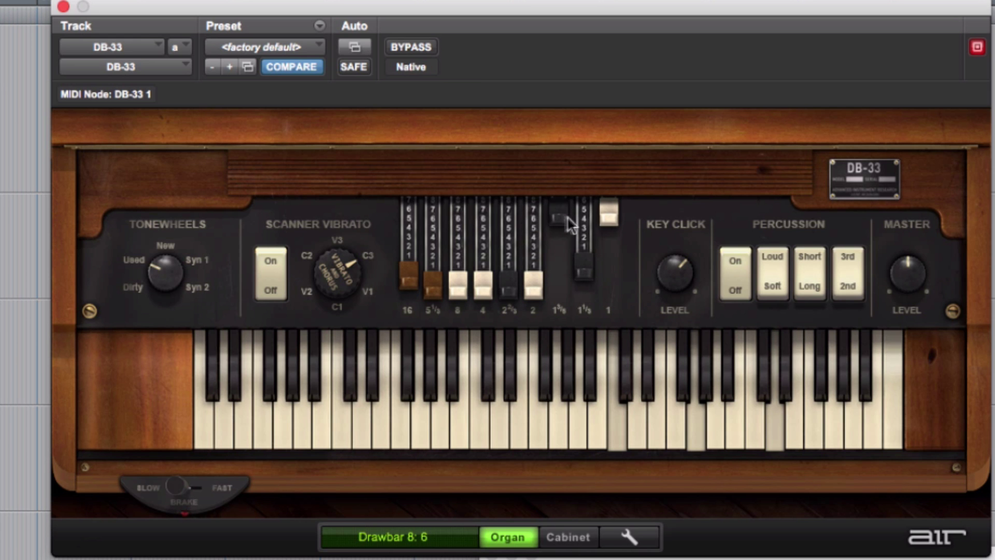
left_click_drag(559, 216, 559, 275)
left_click_drag(609, 210, 610, 276)
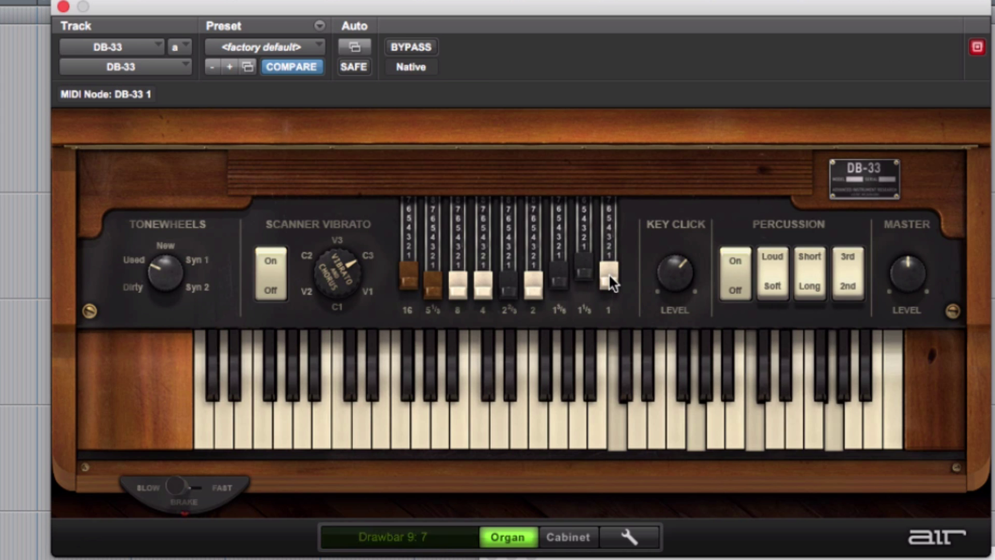
left_click_drag(609, 272, 609, 235)
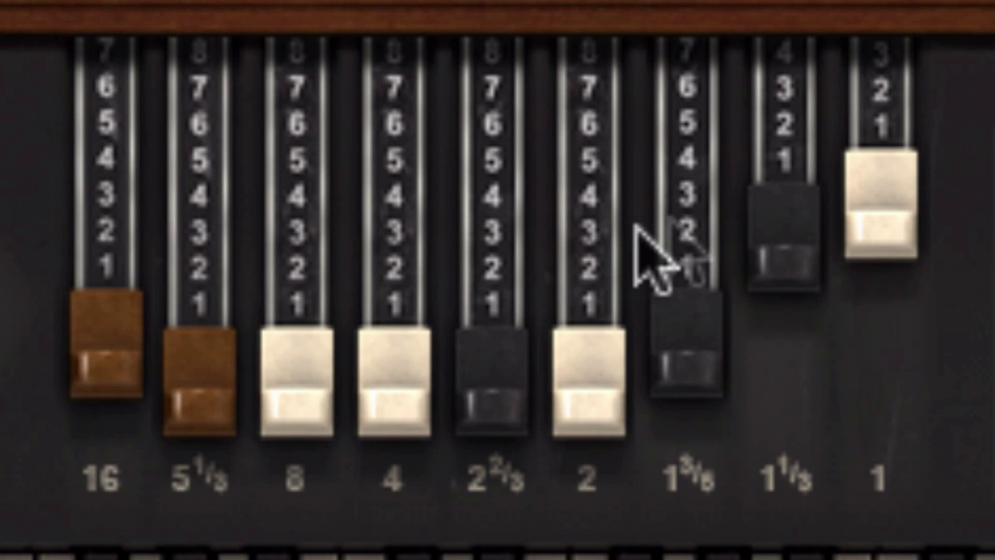
Push the lower drawbars in, then pull 8' to about 6, 5 1/3' to 8, and 16' back out.
left_click_drag(108, 363, 99, 0)
left_click_drag(189, 332, 210, 0)
left_click_drag(276, 365, 298, 207)
left_click_drag(416, 443, 429, 191)
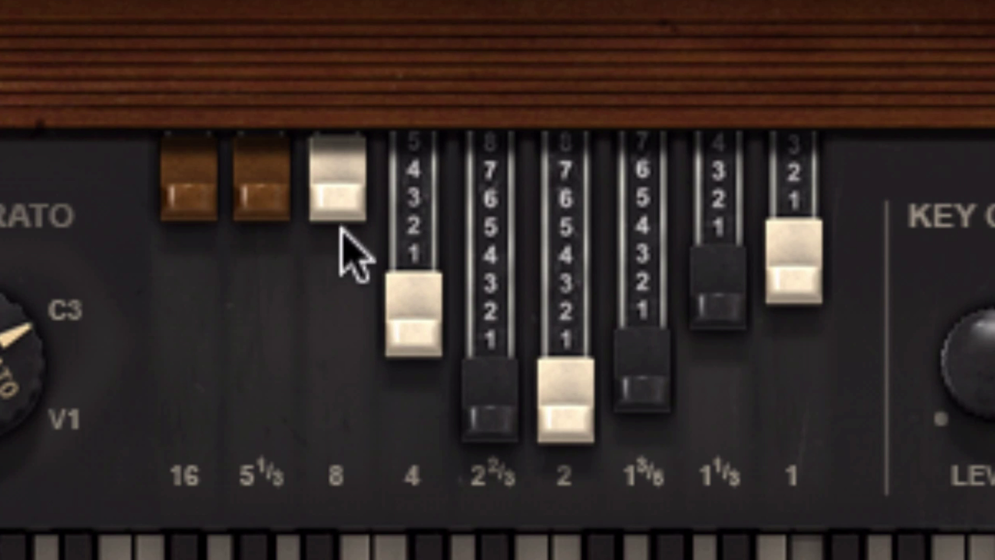
left_click_drag(337, 228, 327, 368)
left_click_drag(268, 206, 269, 412)
left_click_drag(191, 174, 194, 438)
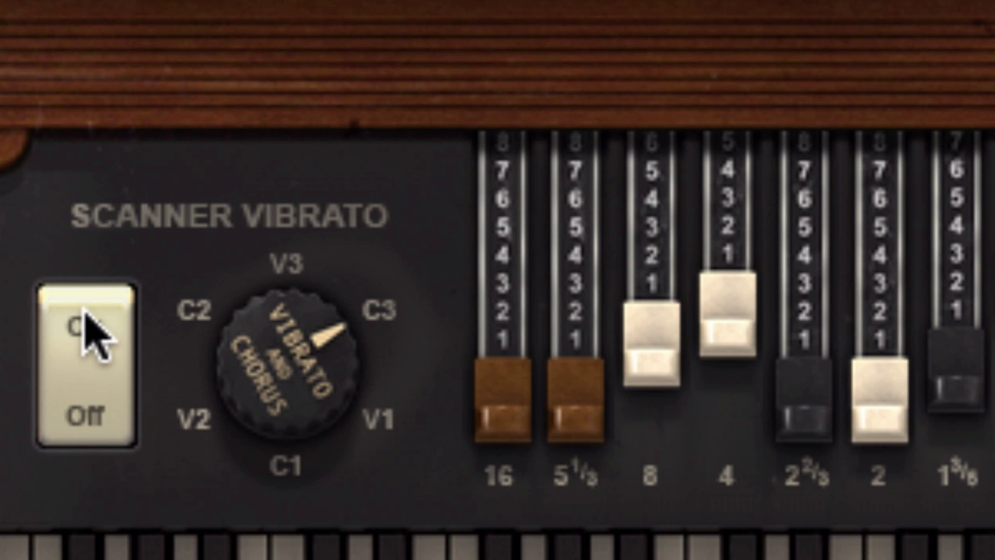
Turn the scanner vibrato on, set it to V3, then switch it off.
left_click(85, 327)
left_click_drag(289, 366, 271, 322)
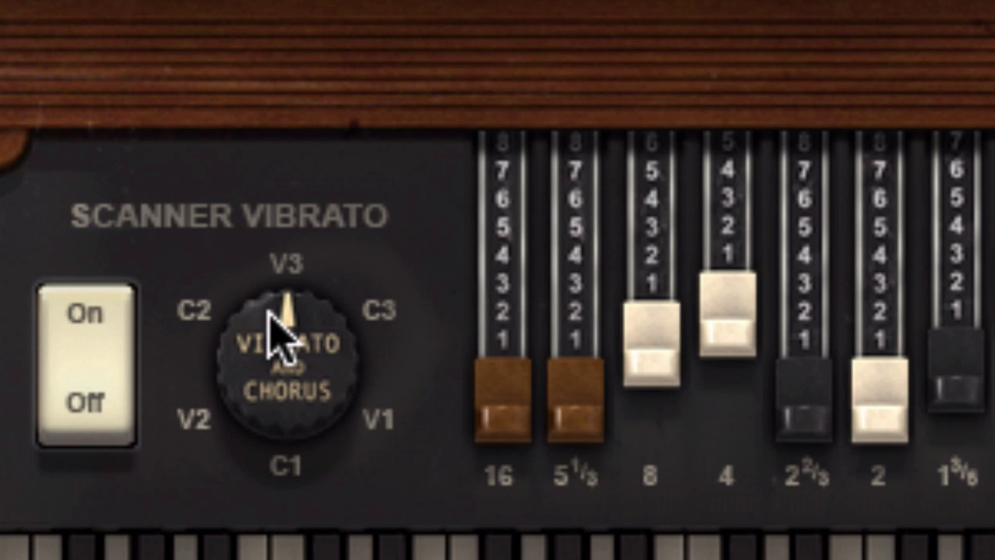
left_click(110, 395)
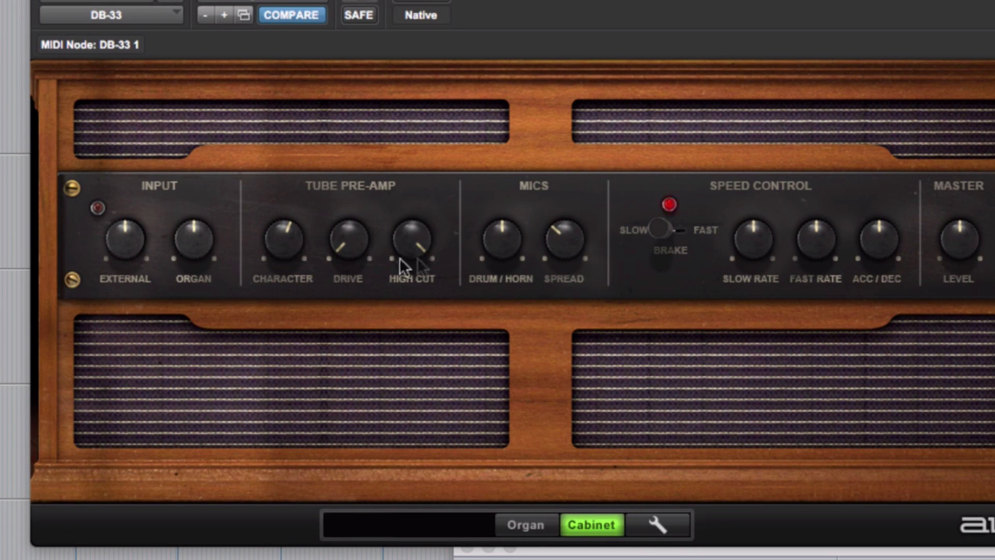
Raise the DB-33 tube drive to 11 dB, widen the mic spread, and switch rotary speed to Fast.
left_click_drag(347, 241, 357, 141)
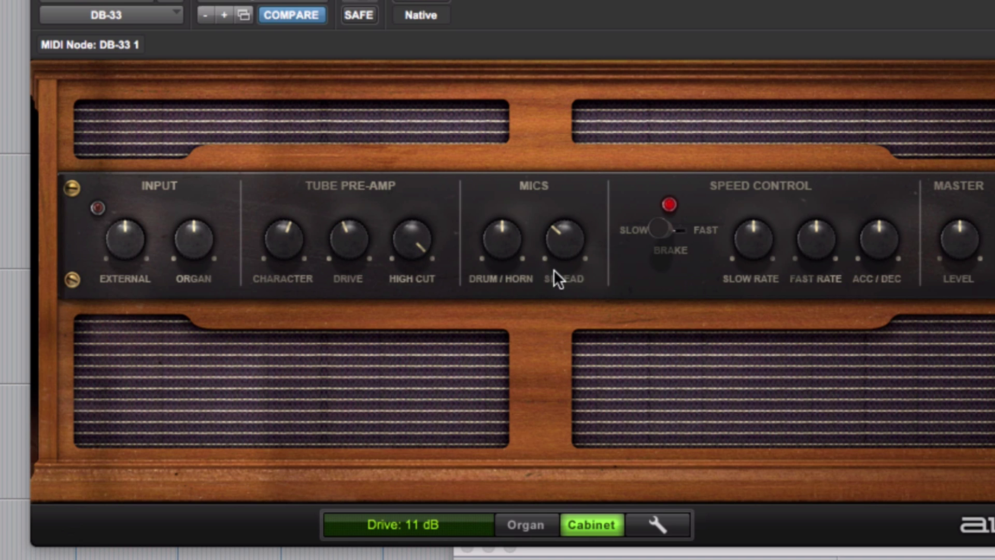
left_click_drag(549, 240, 513, 478)
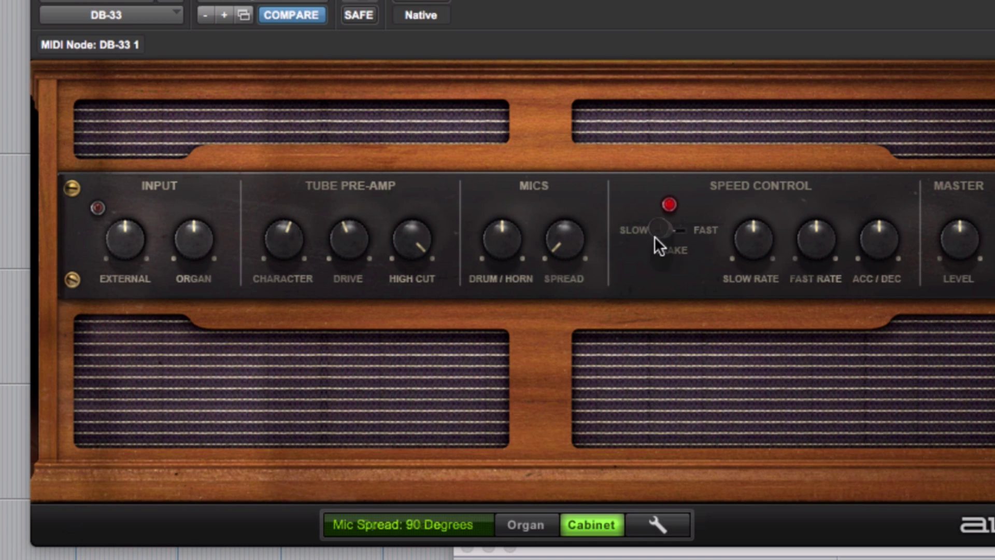
left_click_drag(656, 236, 757, 244)
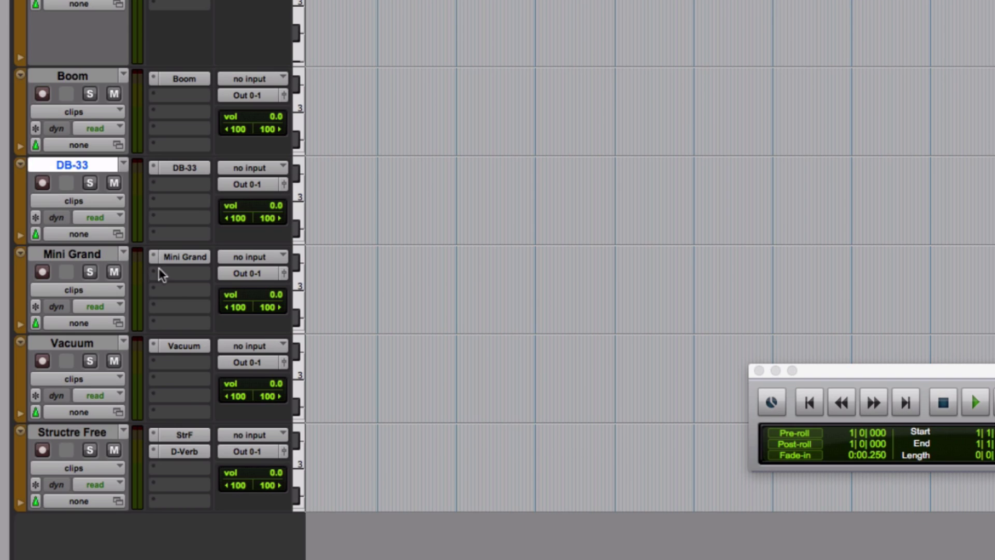
Open the Mini Grand piano plug-in and move its window up and left.
left_click(185, 258)
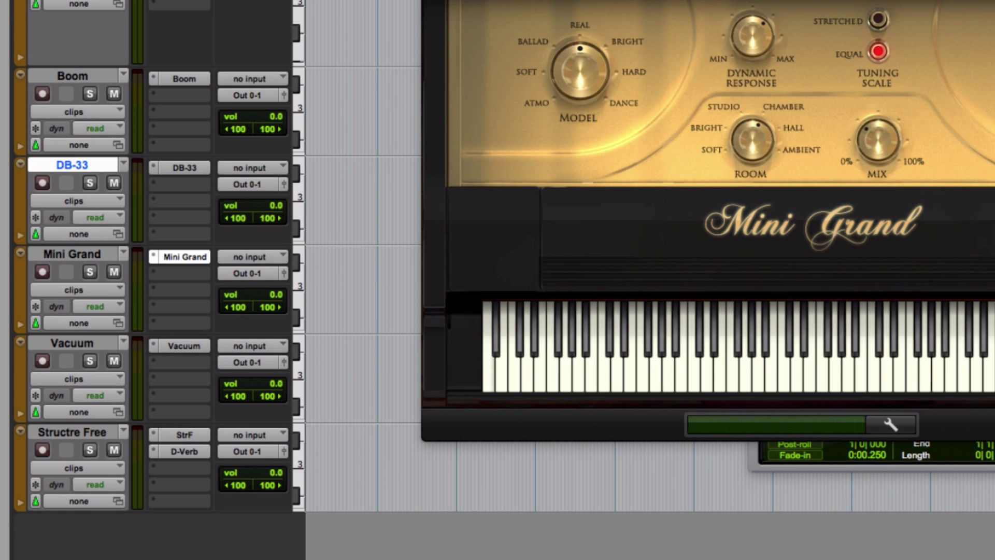
left_click_drag(758, 0, 643, 0)
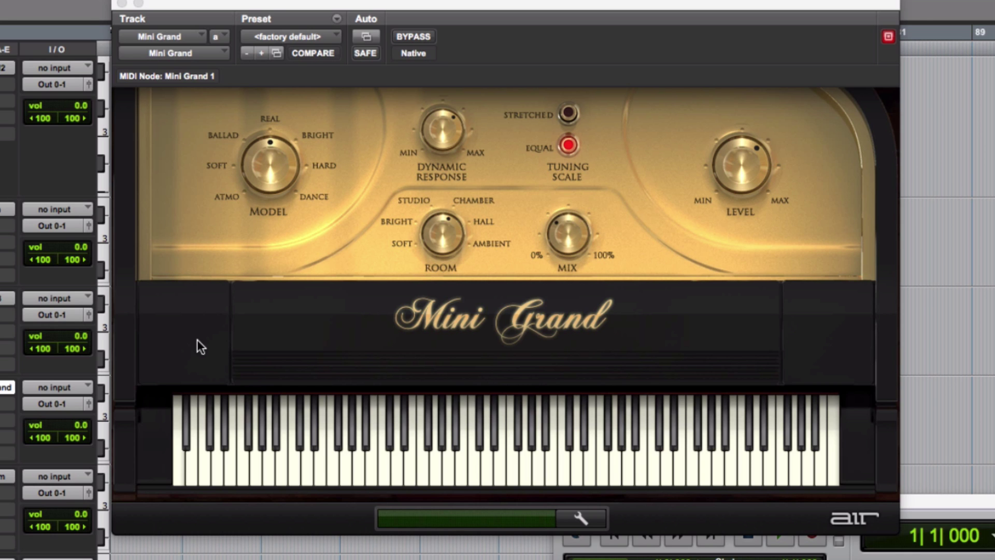
left_click(277, 163)
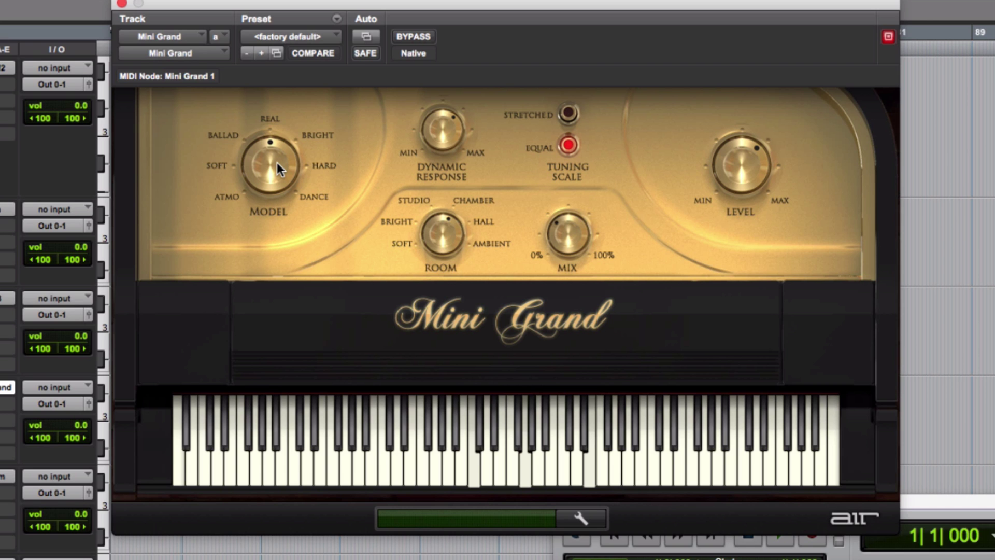
Audition Dance, Hall and Soft, leaving Model on Real, Room on Ambient, Dynamic Response 60 %.
left_click_drag(277, 163, 291, 282)
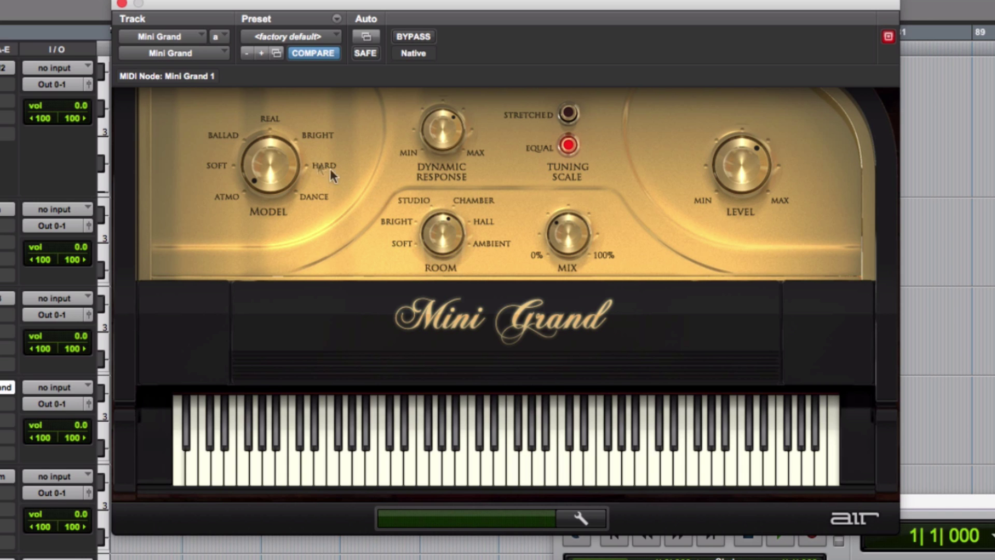
left_click_drag(278, 165, 279, 123)
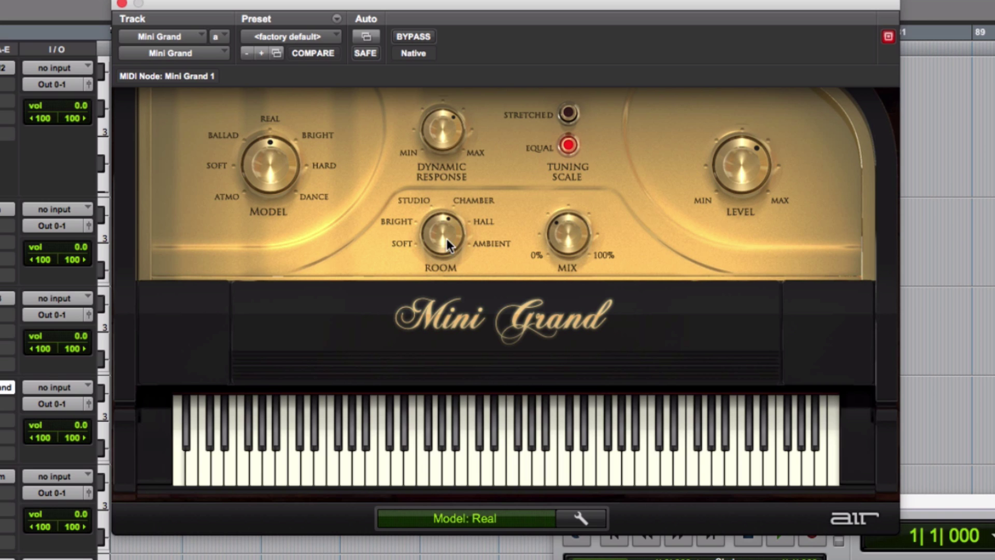
left_click_drag(446, 239, 444, 223)
left_click_drag(444, 223, 434, 266)
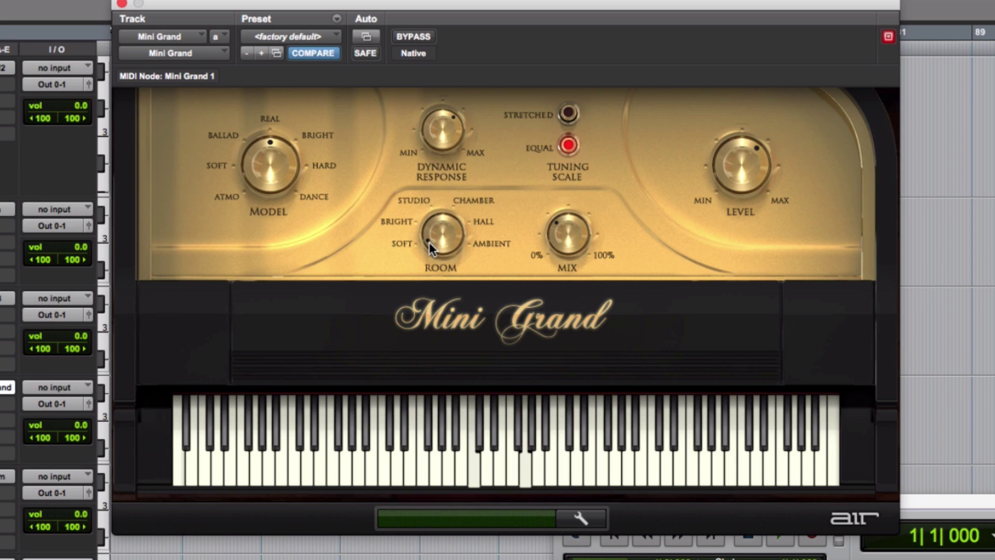
left_click_drag(432, 239, 431, 176)
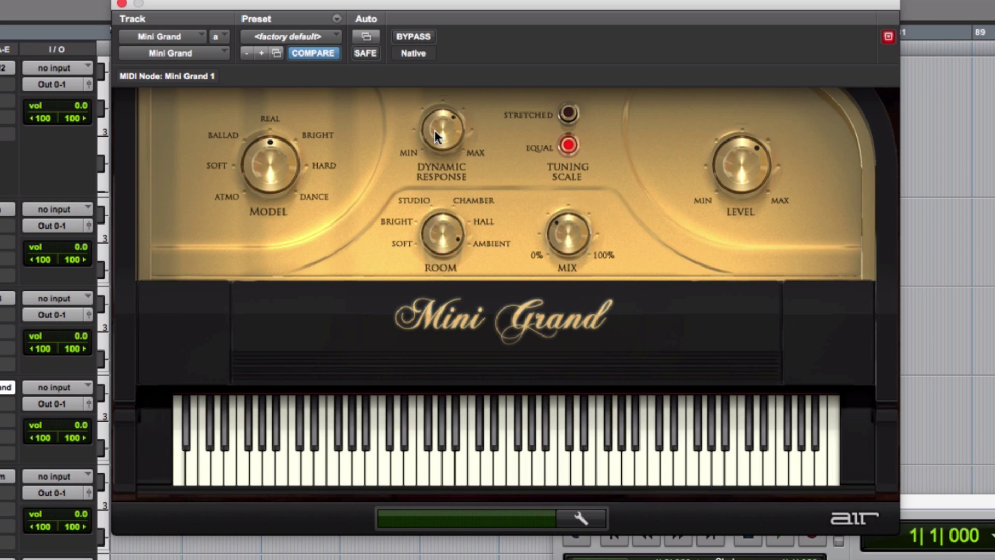
mouse_move(435, 136)
left_mouse_down()
mouse_move(435, 149)
mouse_move(436, 127)
left_mouse_up()
Close the Mini Grand, open the Vacuum synth on track 5, and move its window up-left.
left_click(122, 4)
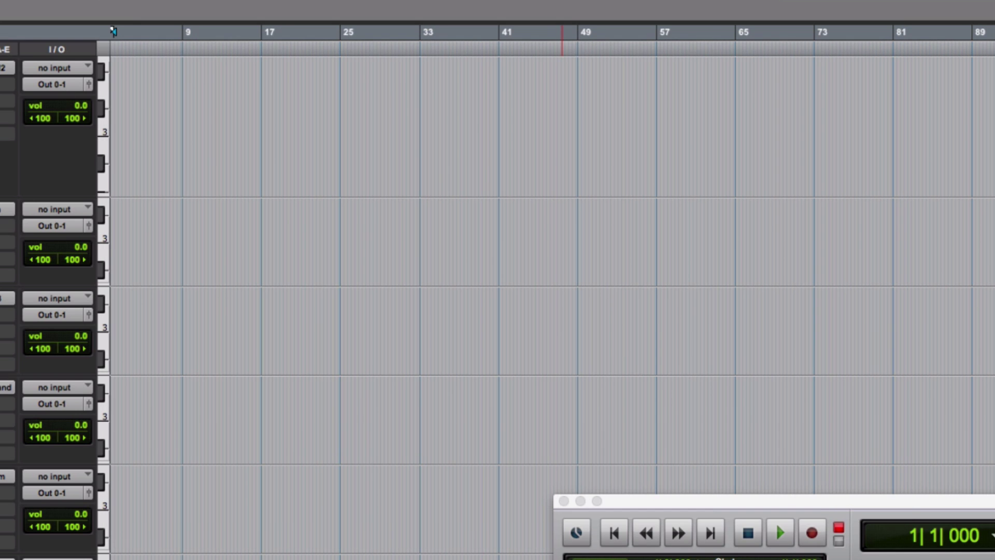
left_click(4, 476)
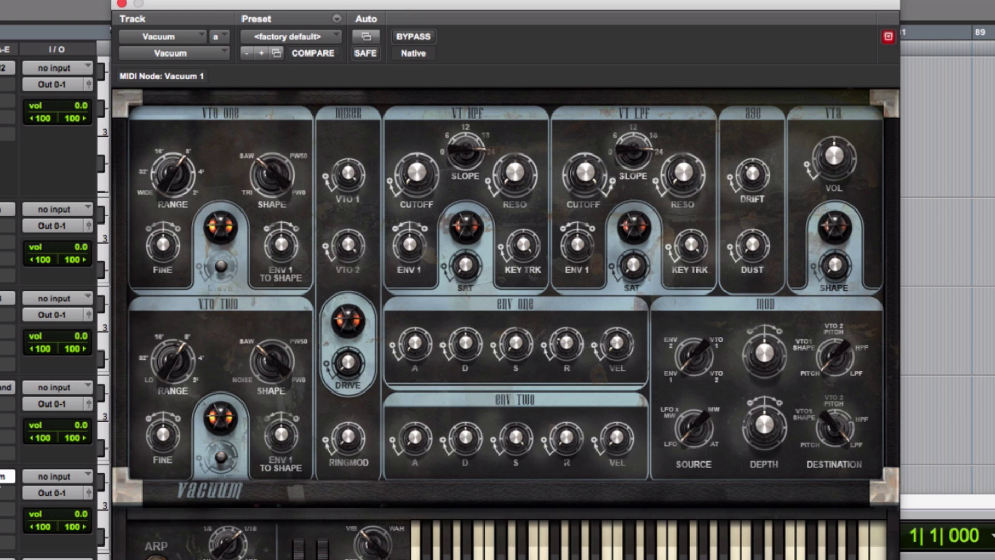
mouse_move(574, 11)
left_mouse_down()
mouse_move(527, 0)
mouse_move(579, 1)
left_mouse_up()
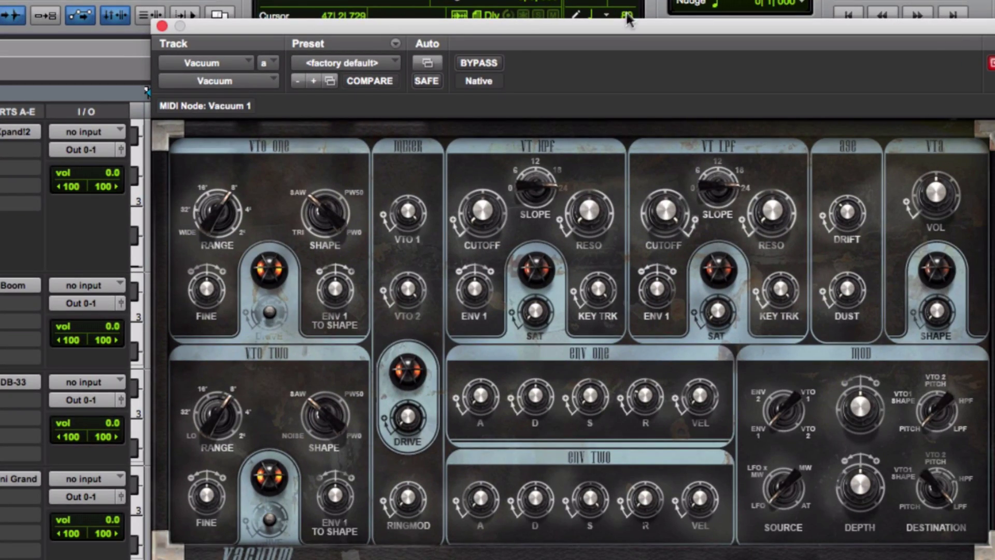
left_click_drag(627, 20, 615, 0)
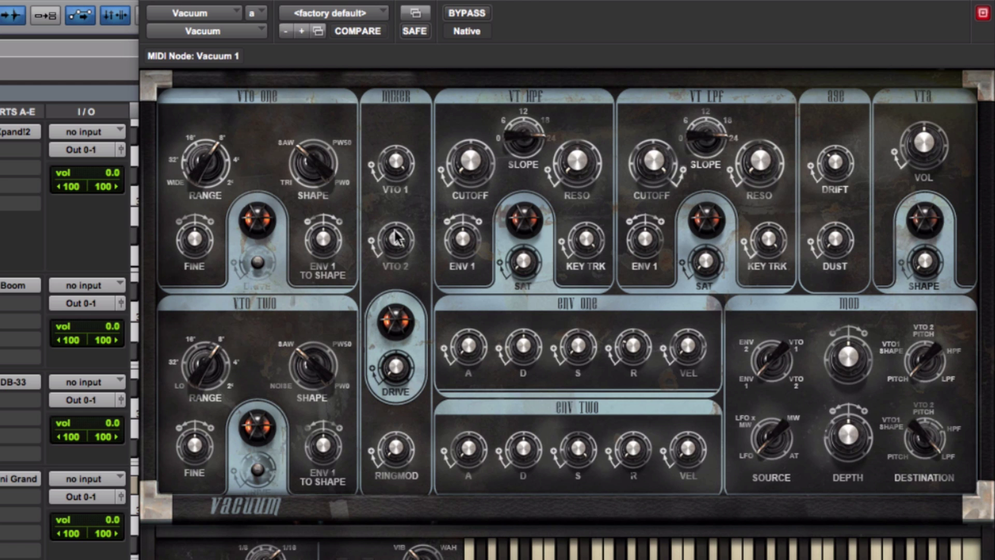
Adjust VTO 2 mix, cycle VTO One shape through TRI and PW50 back to SAW, and lower the cutoff.
left_click_drag(395, 239, 393, 516)
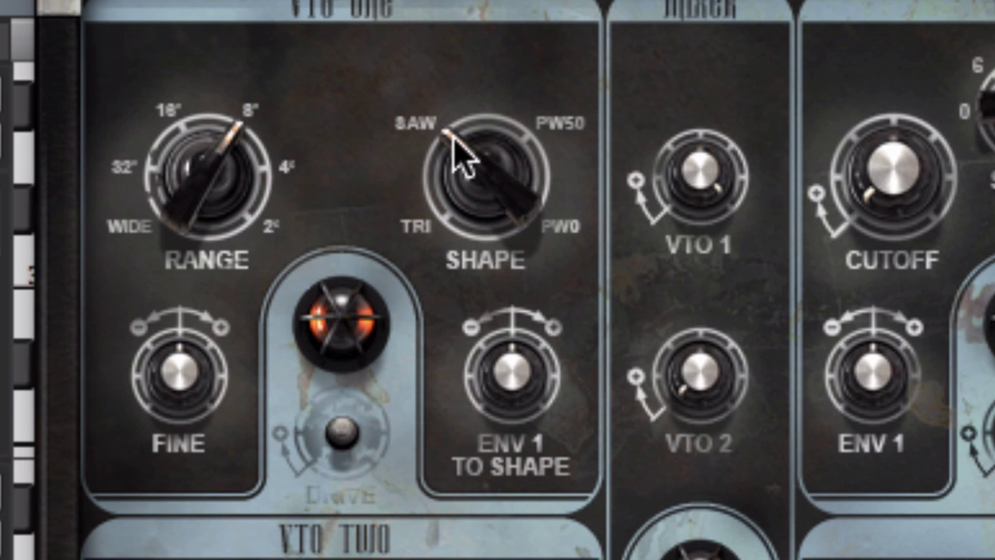
left_click_drag(455, 143, 500, 478)
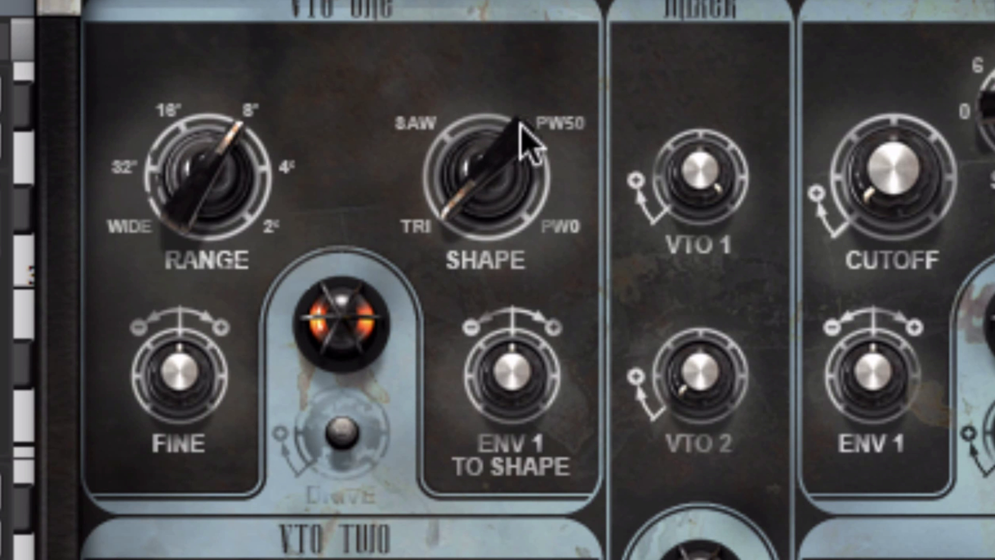
left_click_drag(455, 211, 569, 5)
left_click_drag(502, 213, 451, 466)
left_click_drag(422, 249, 492, 394)
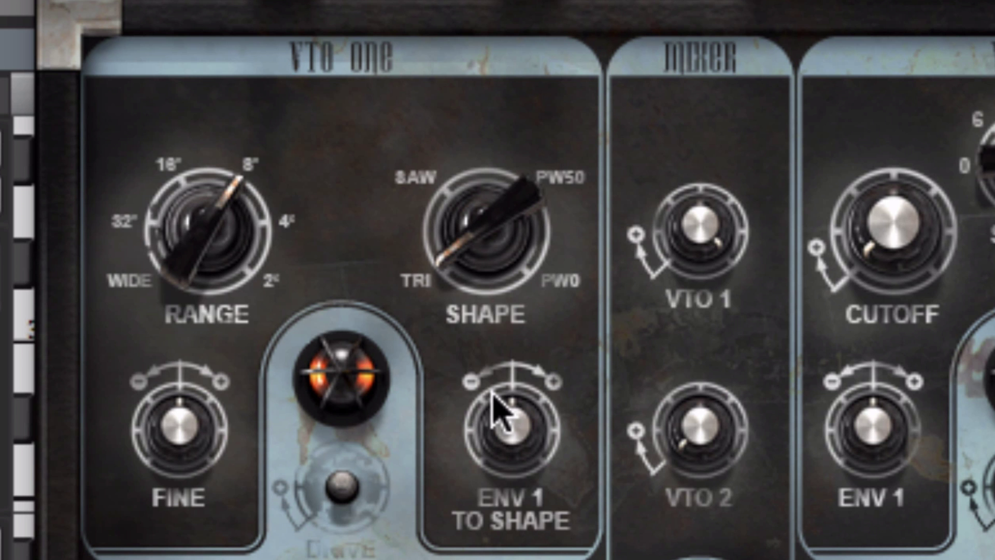
left_click_drag(492, 409, 456, 124)
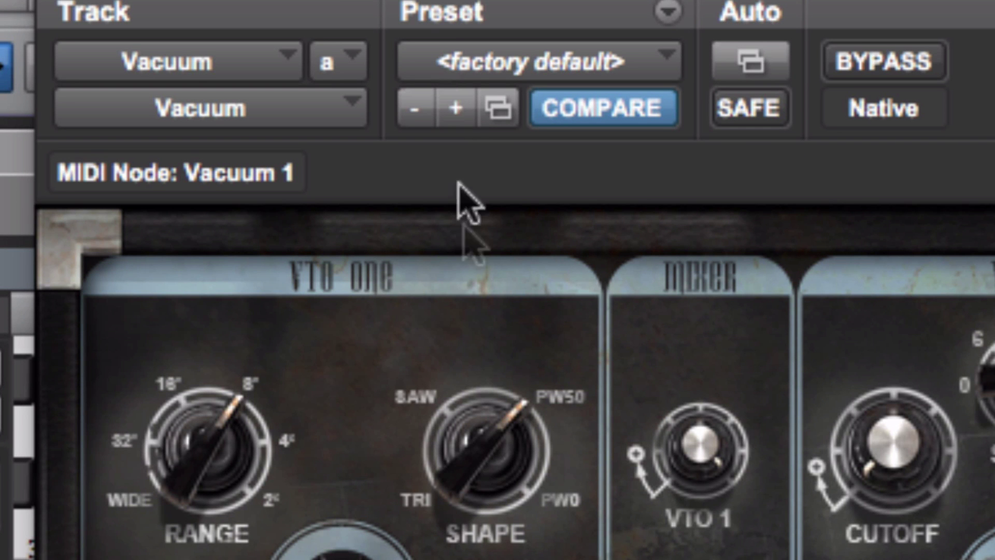
left_click_drag(480, 456, 466, 311)
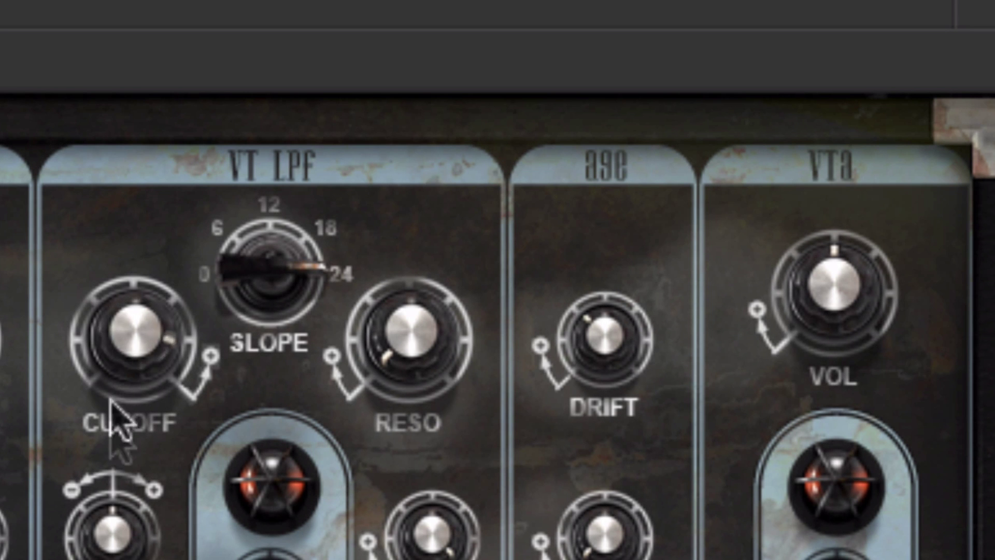
left_click_drag(115, 422, 115, 454)
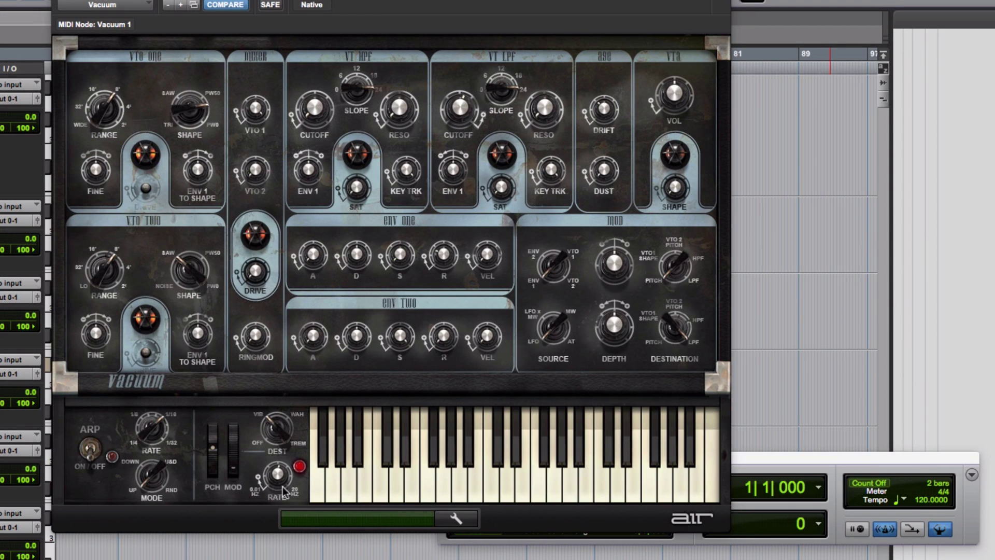
Switch the Vacuum's arpeggiator on.
left_click(90, 448)
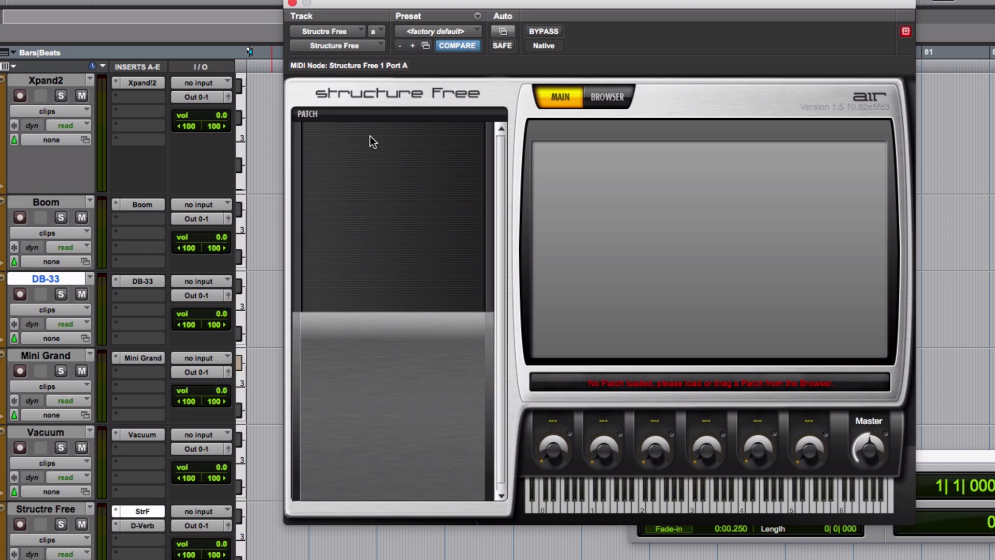
Record-arm the Structure Free track and switch over to Finder.
left_click(20, 525)
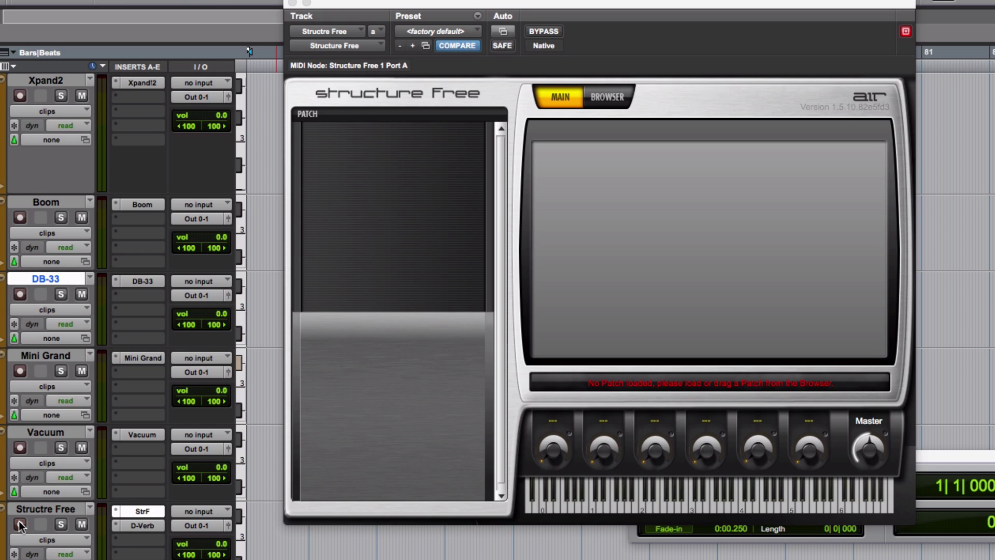
key("super+Tab")
key("super+Tab")
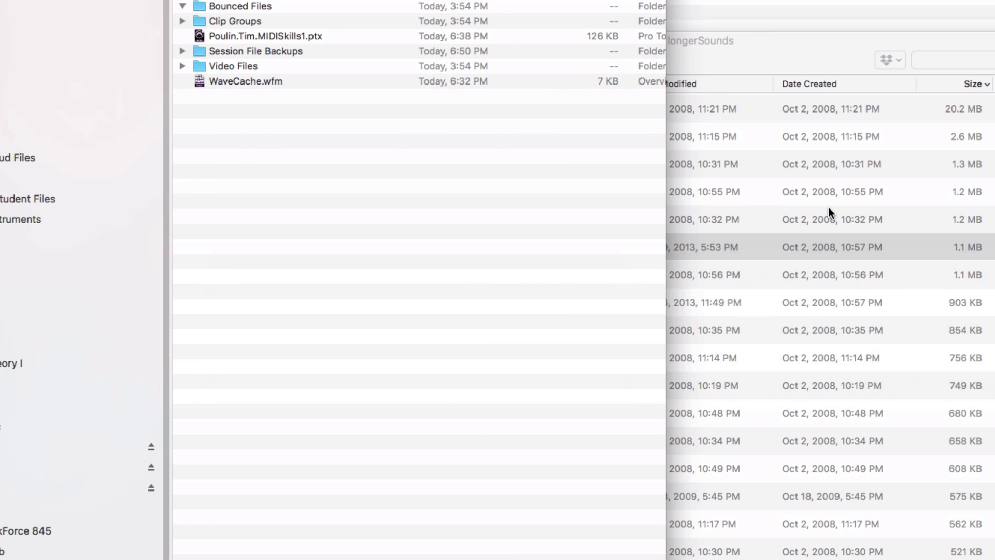
Quick Look preview eternalBells3 in longerSounds, then drag the file back toward Pro Tools.
left_click(821, 218)
key("space")
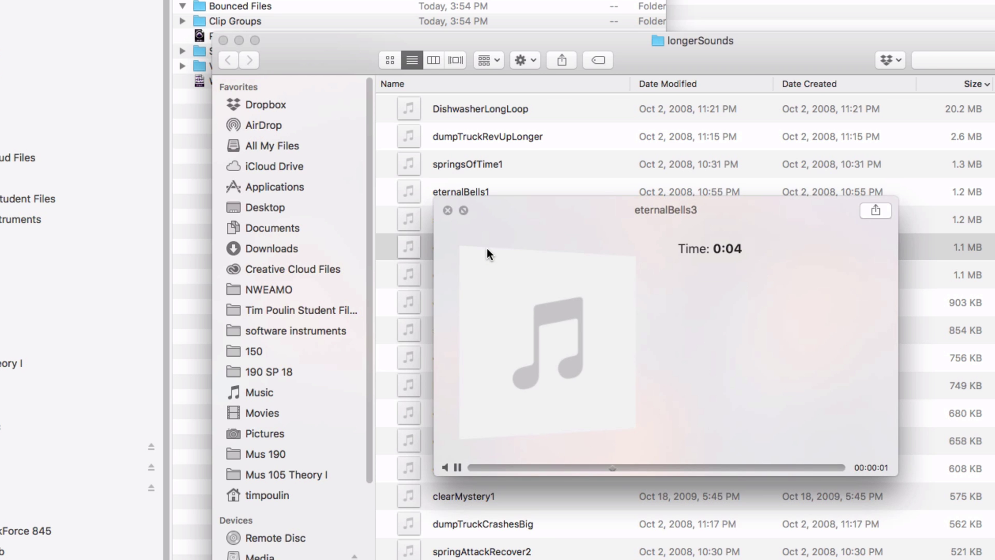
key("space")
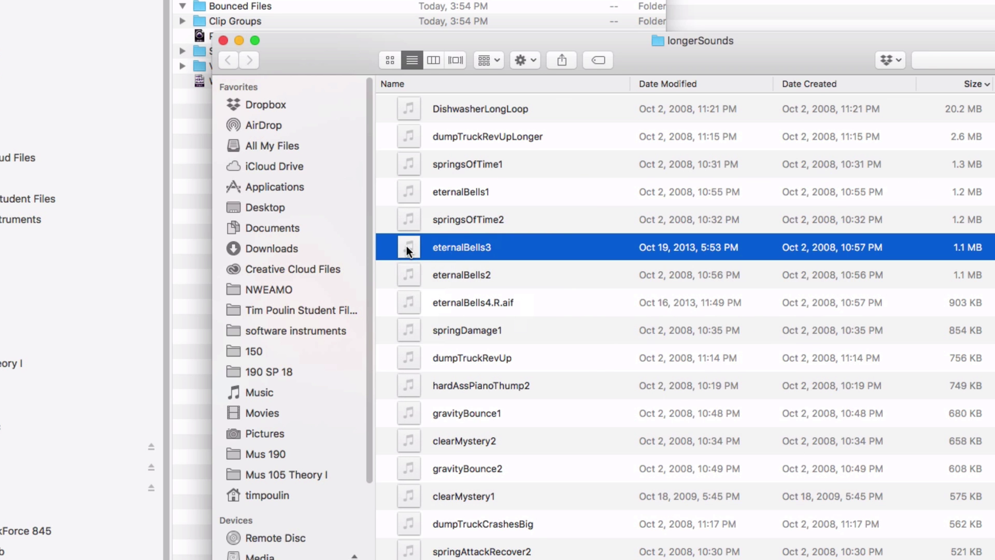
left_click_drag(406, 246, 414, 199)
key("super+Tab")
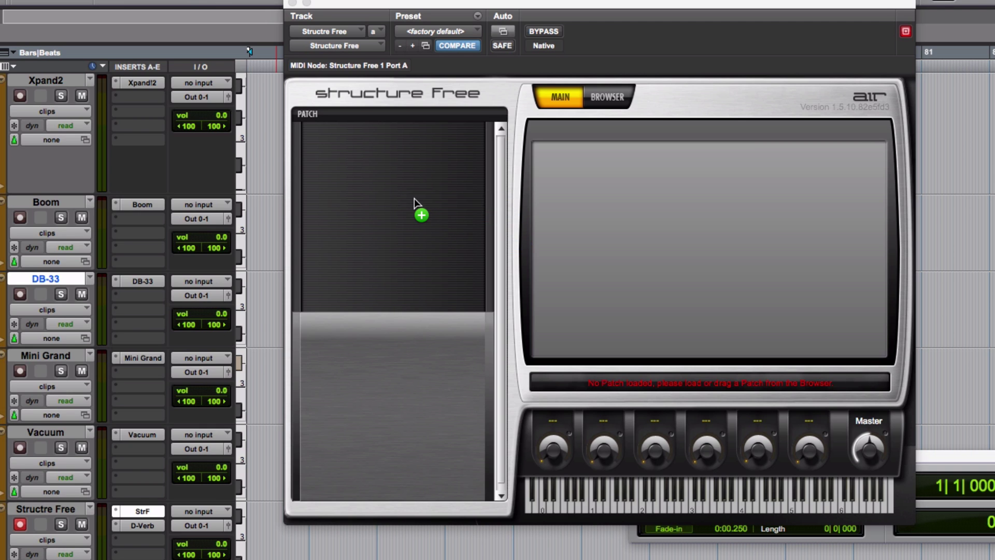
Drop eternalBells3 onto Structure Free's Patch list and move the plug-in window to the right.
left_click_drag(414, 198, 386, 168)
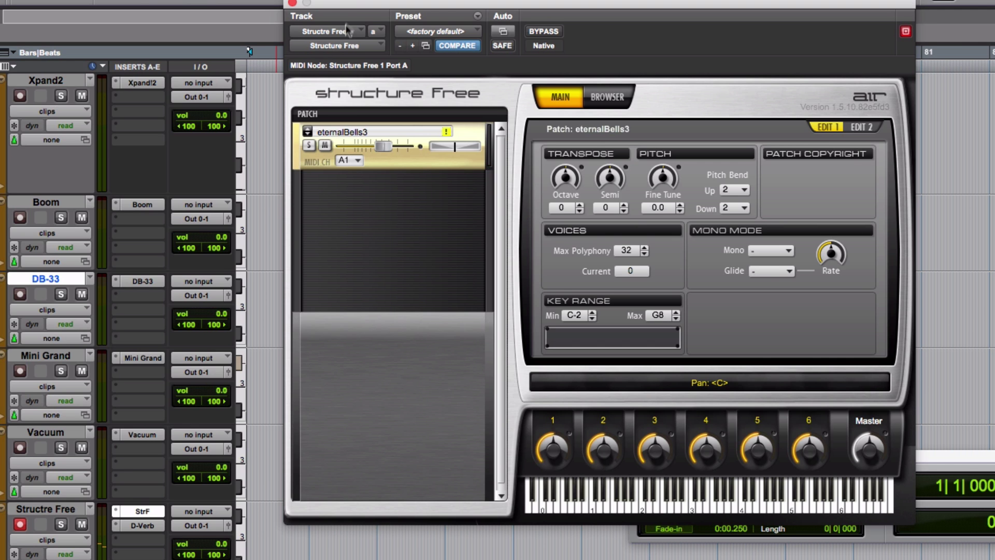
left_click_drag(355, 6, 545, 71)
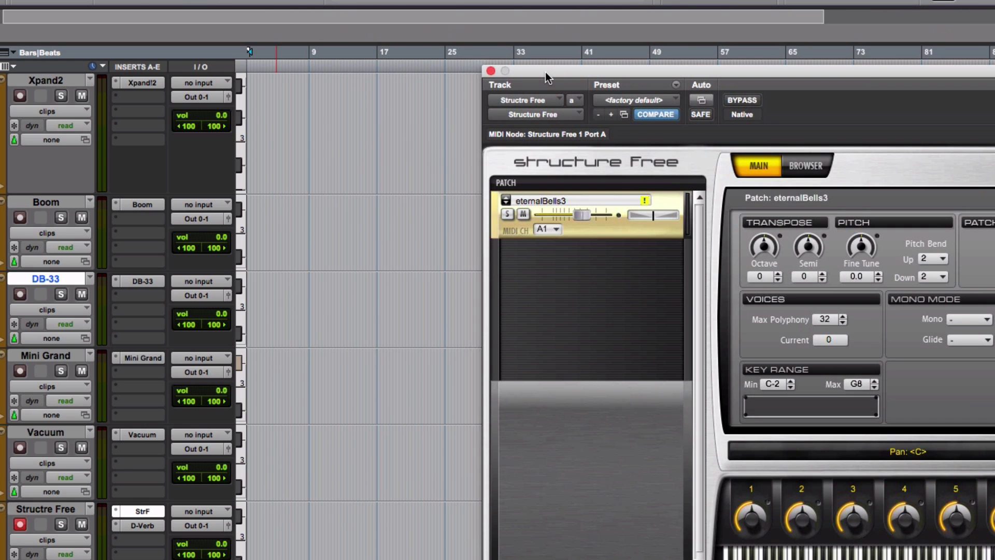